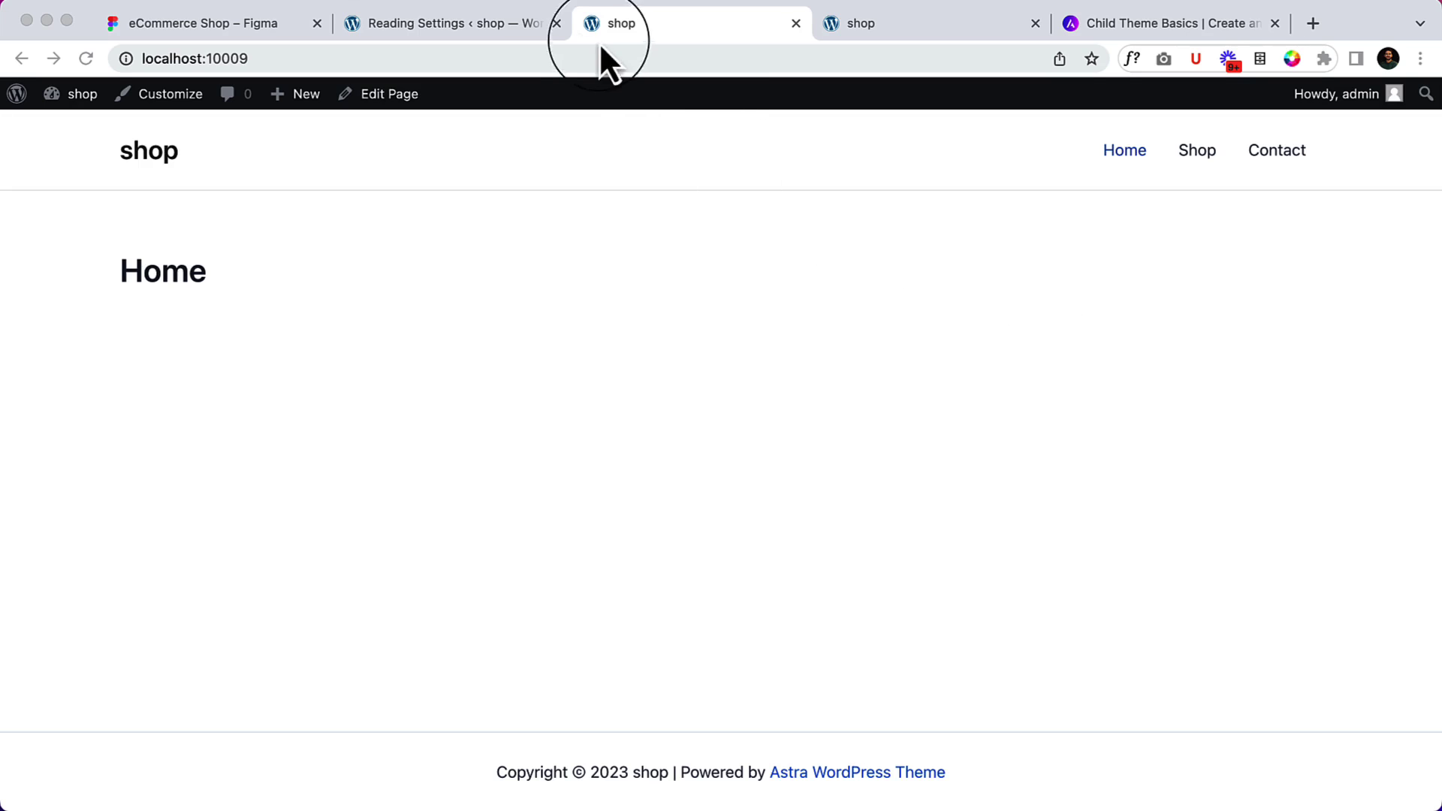
From Reading Settings, open the Astra theme's Welcome dashboard through the Astra sidebar flyout.
click(506, 22)
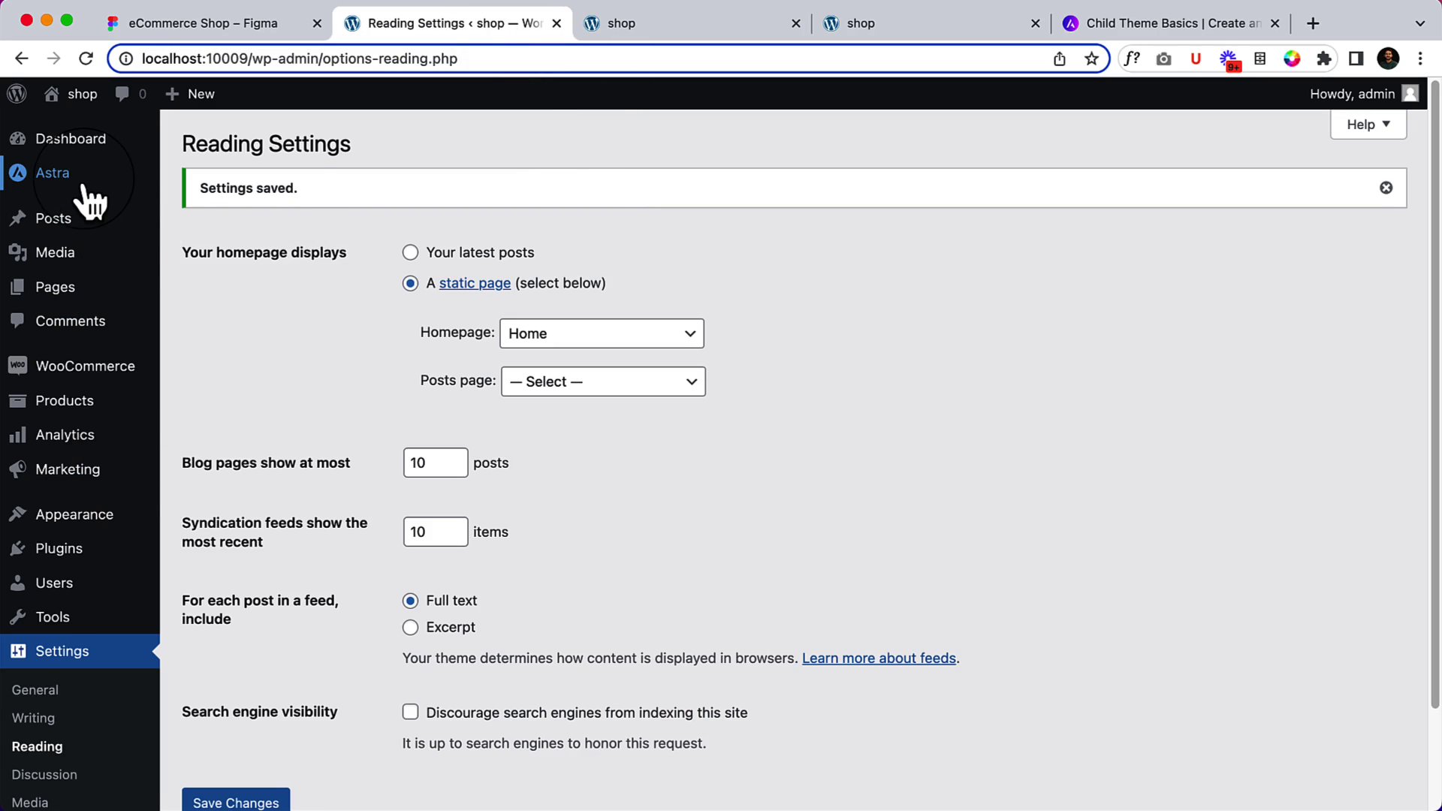
mouse_move(85, 189)
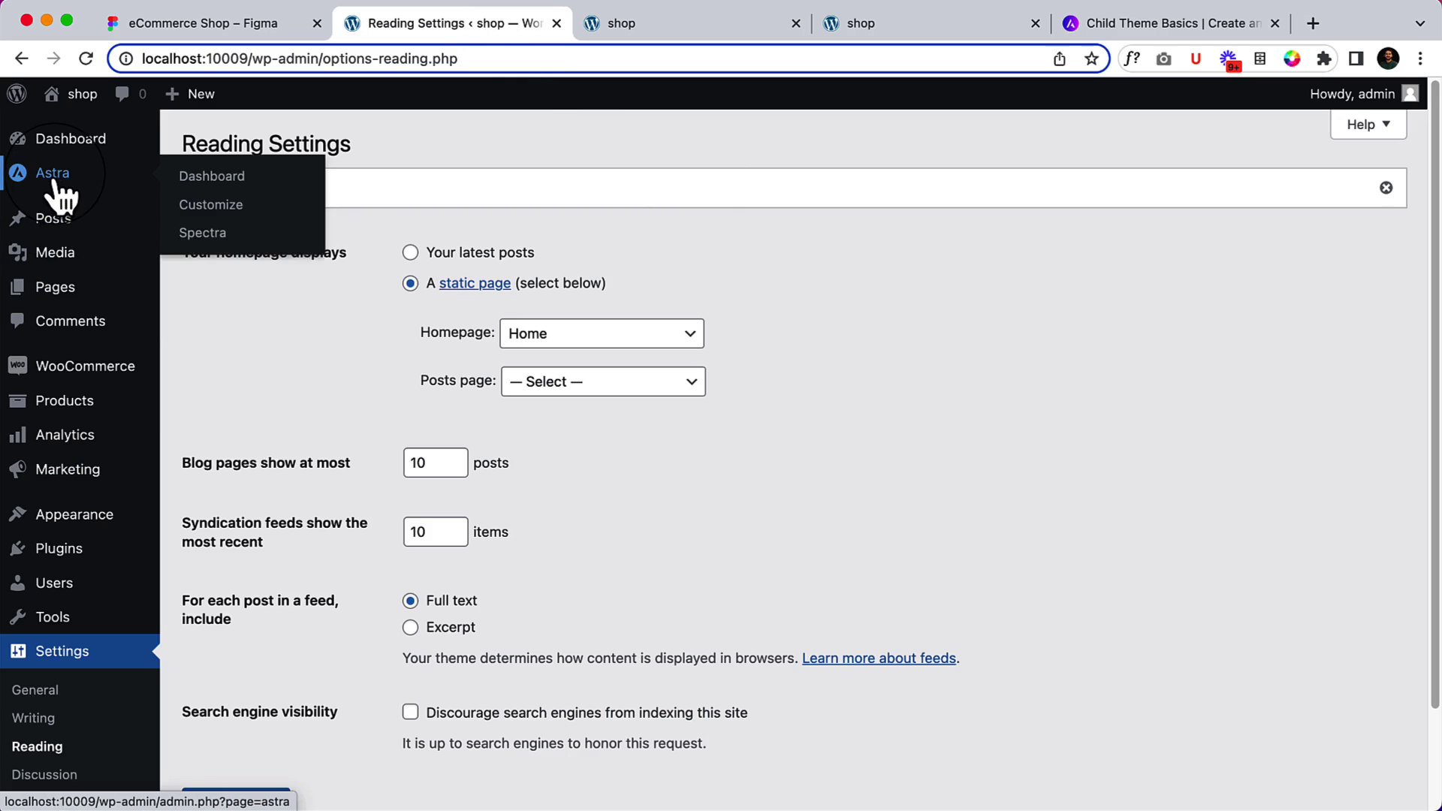
click(199, 189)
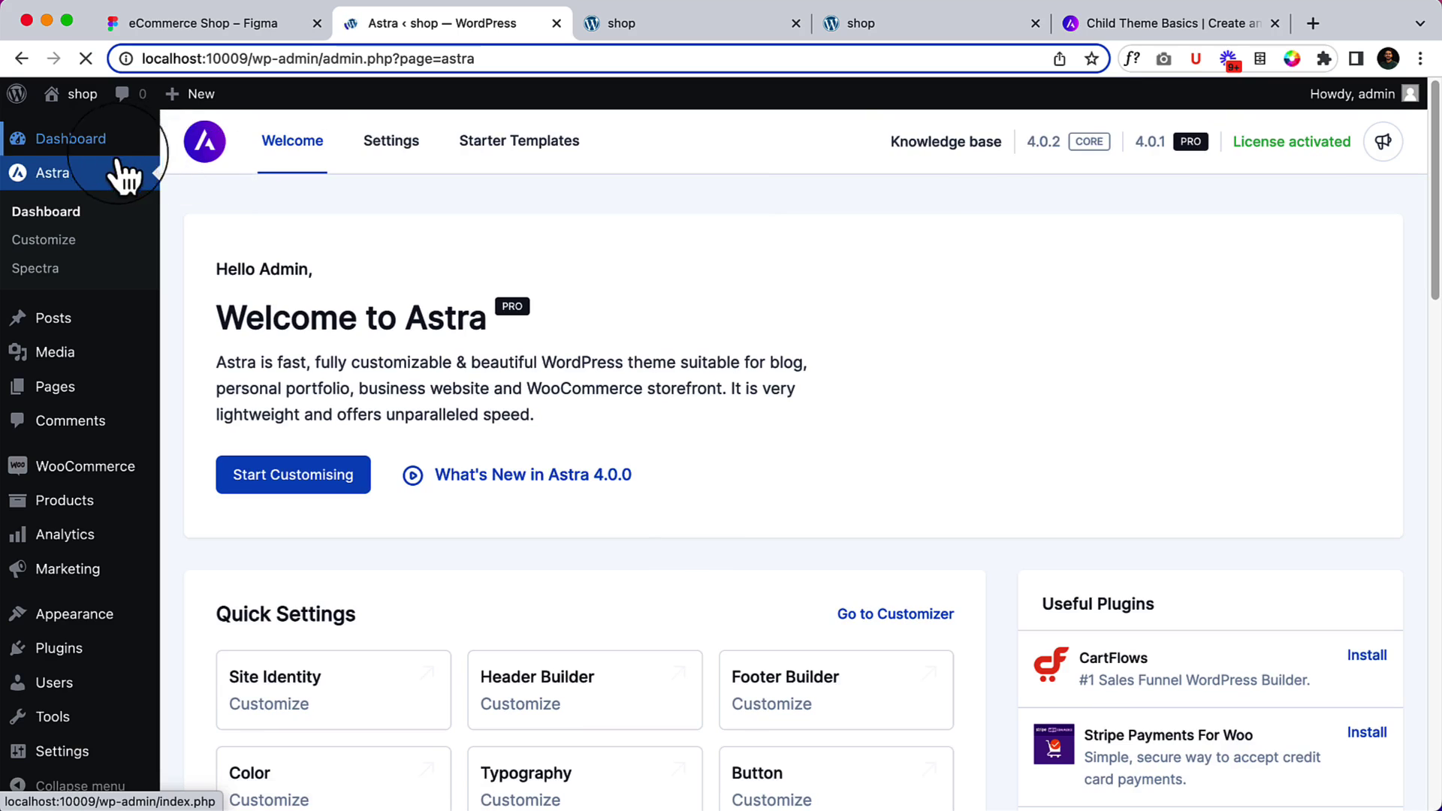
mouse_move(85, 148)
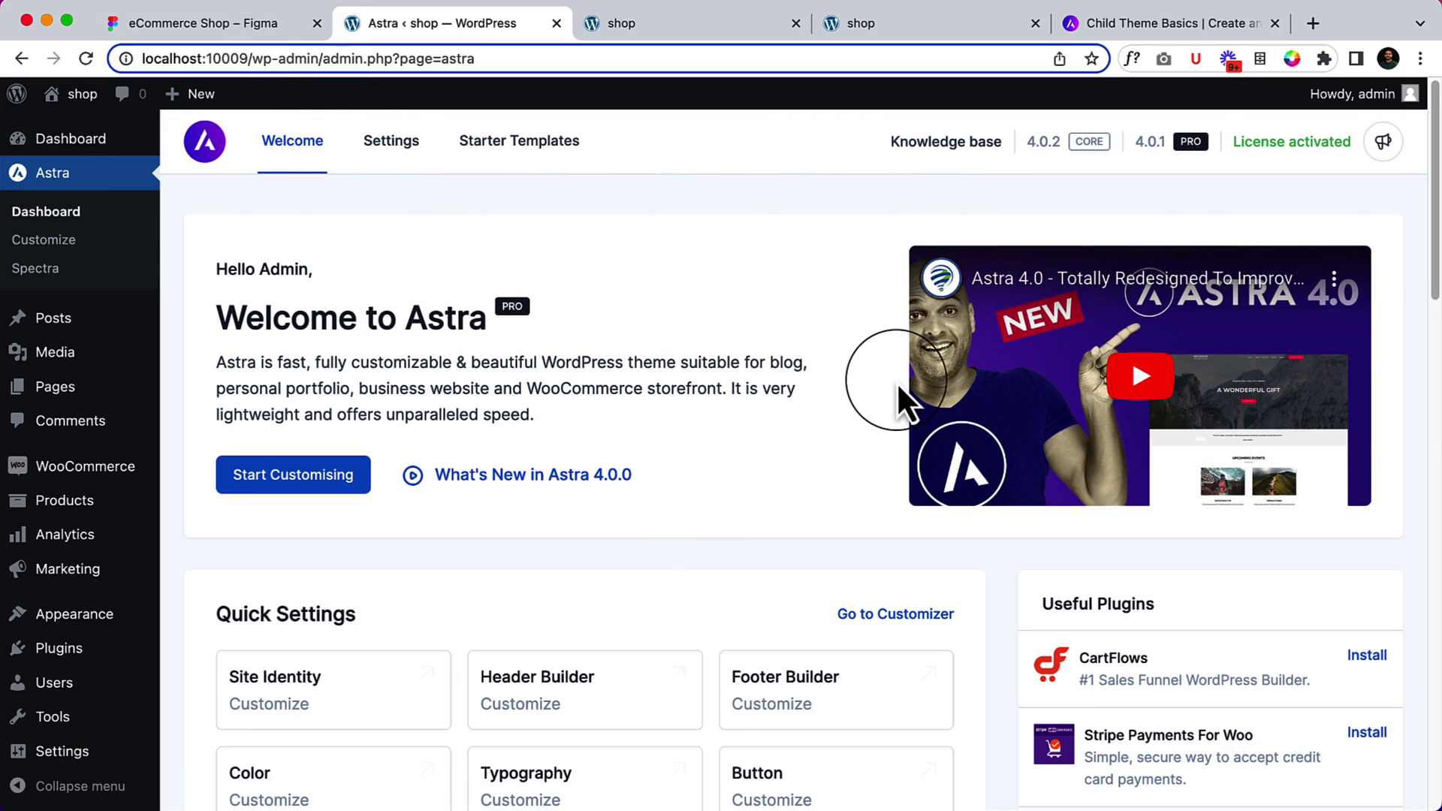
Scroll past Quick Settings and Useful Plugins to the Astra Pro Modules section.
scroll(848, 398, down, 3)
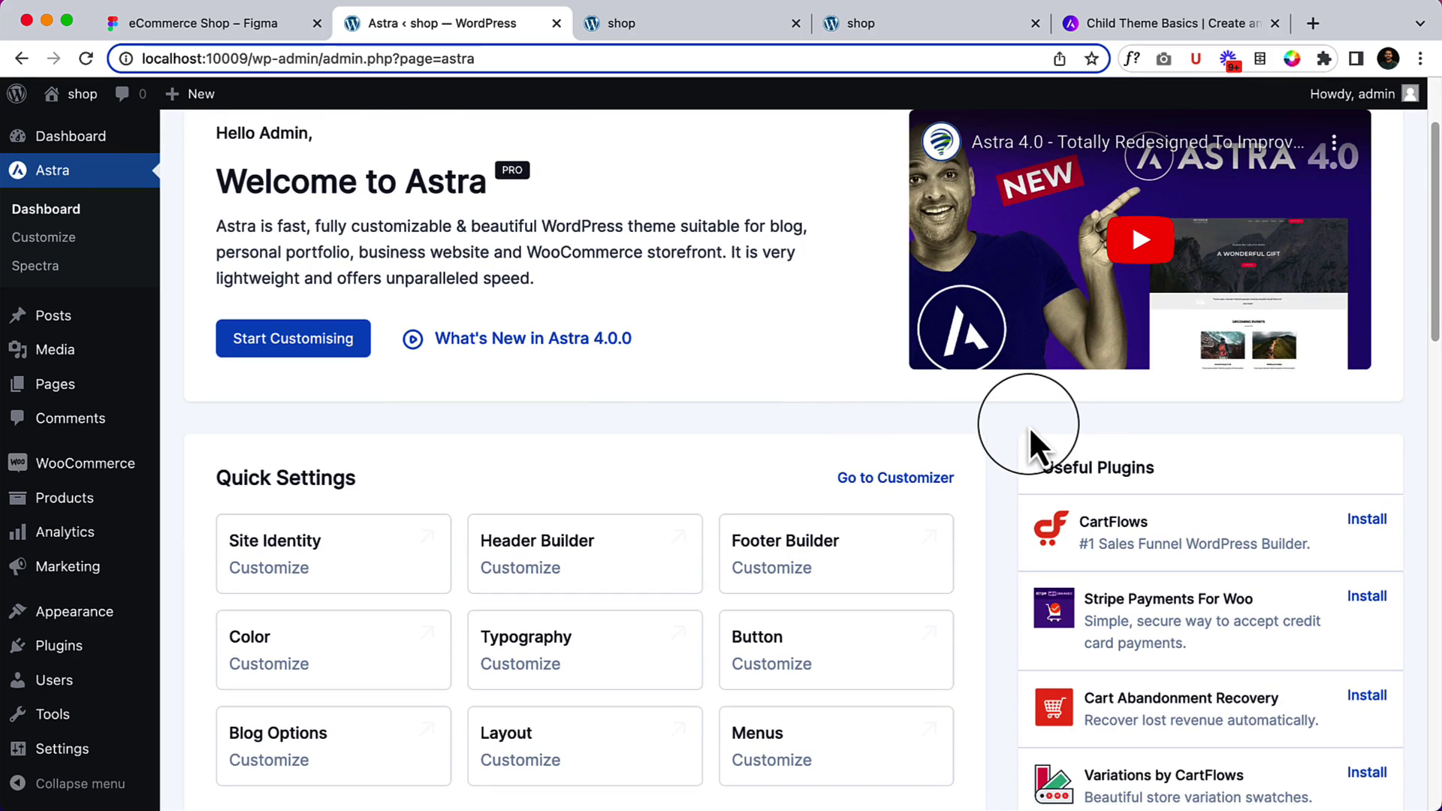
scroll(685, 492, down, 4)
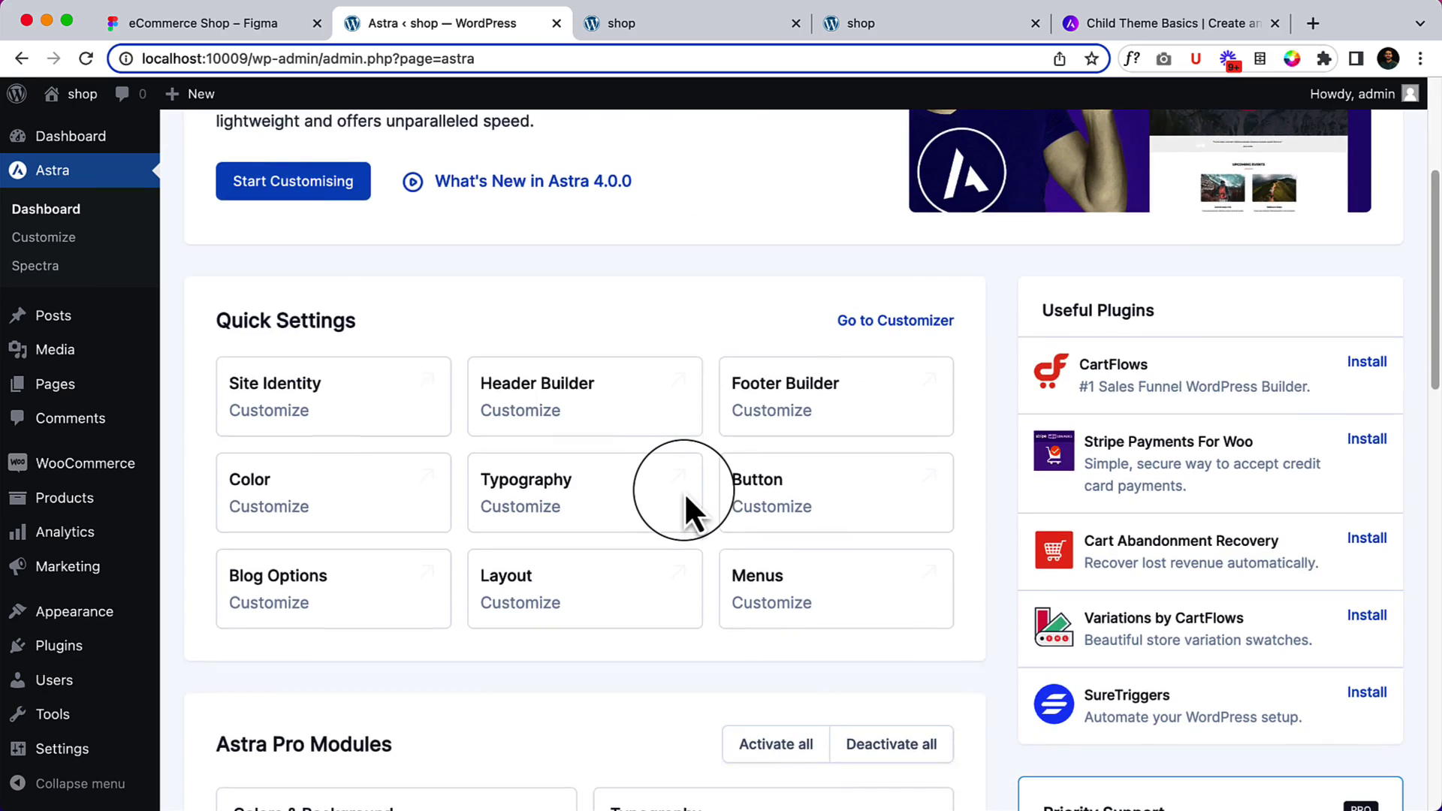
scroll(685, 511, down, 2)
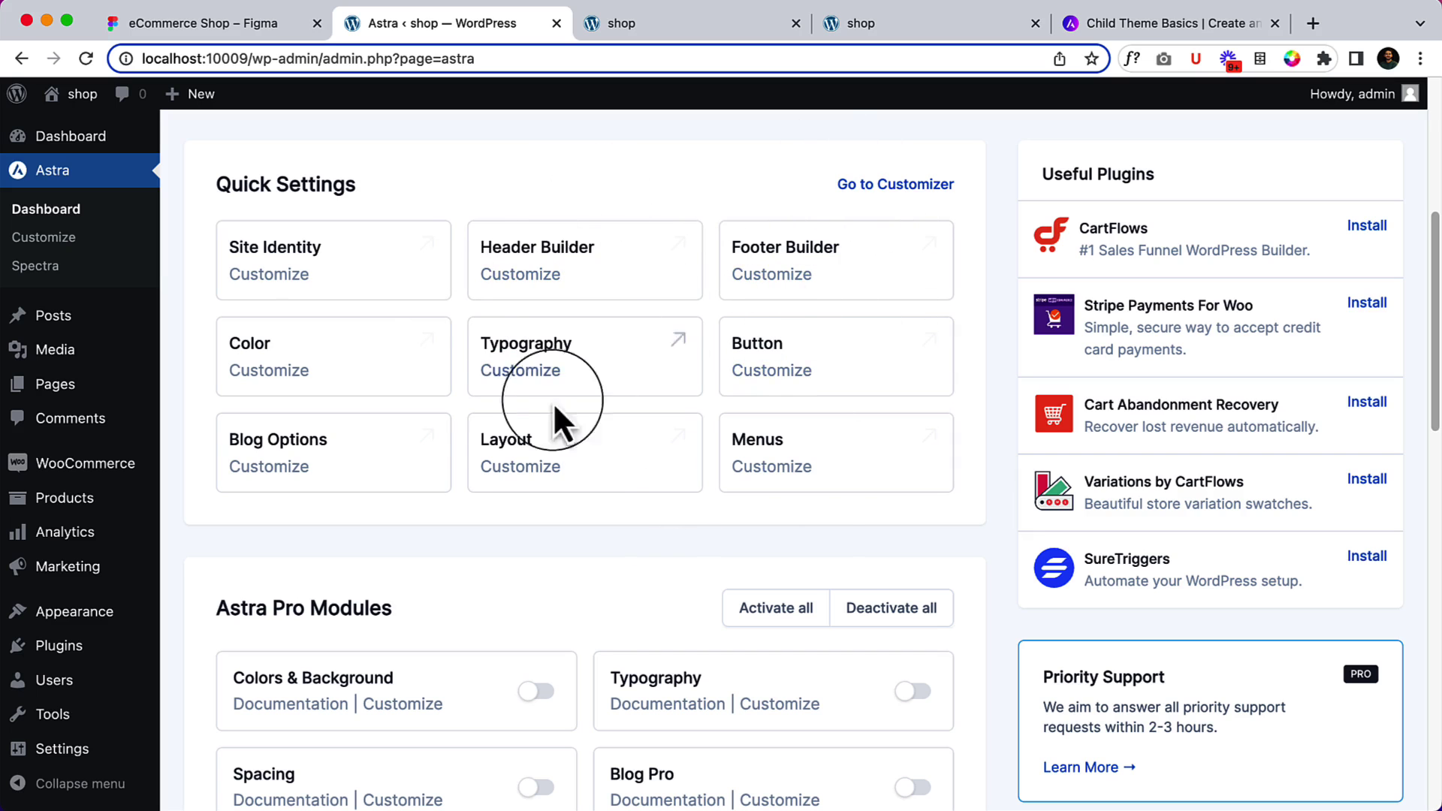
scroll(502, 399, down, 2)
scroll(1319, 256, up, 2)
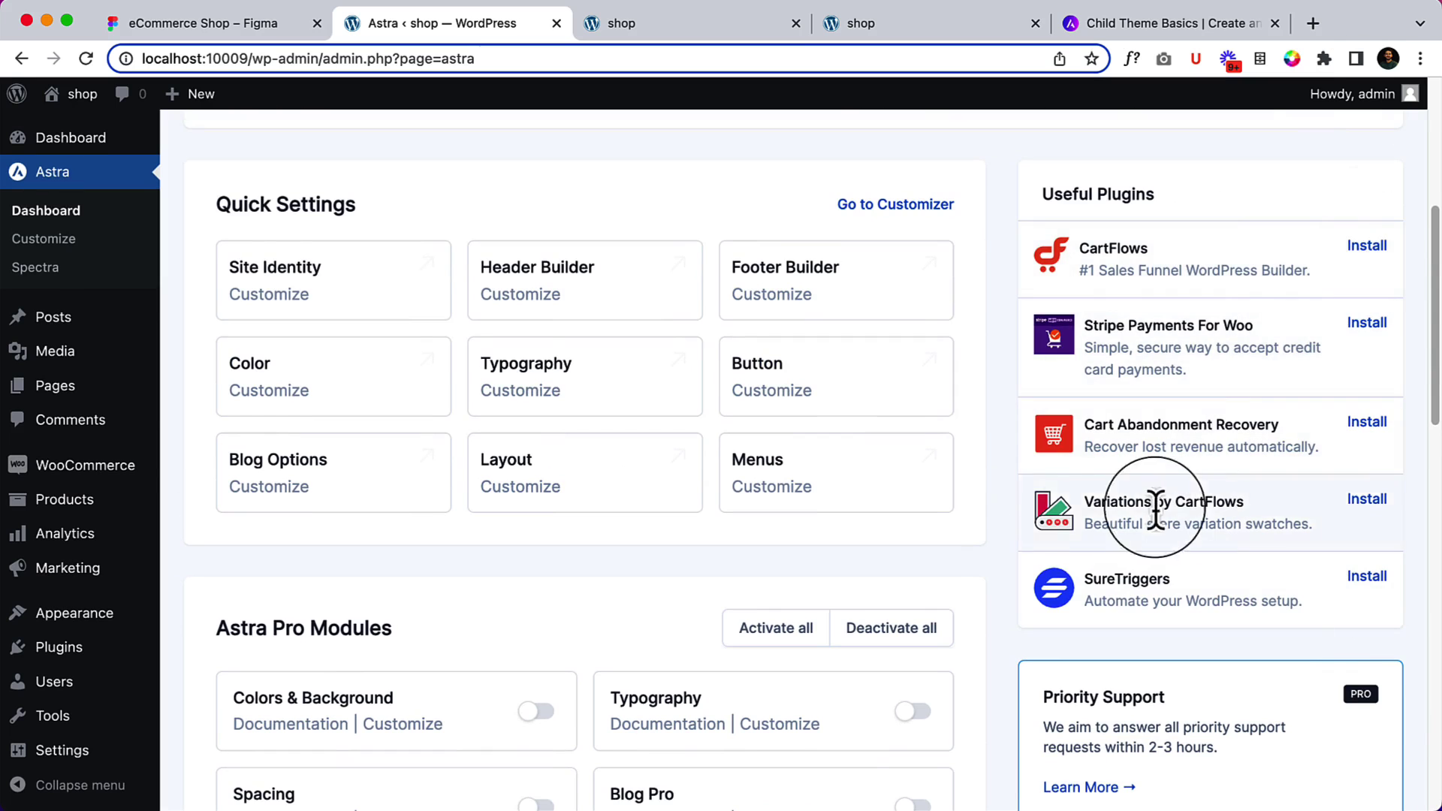
scroll(1047, 487, down, 8)
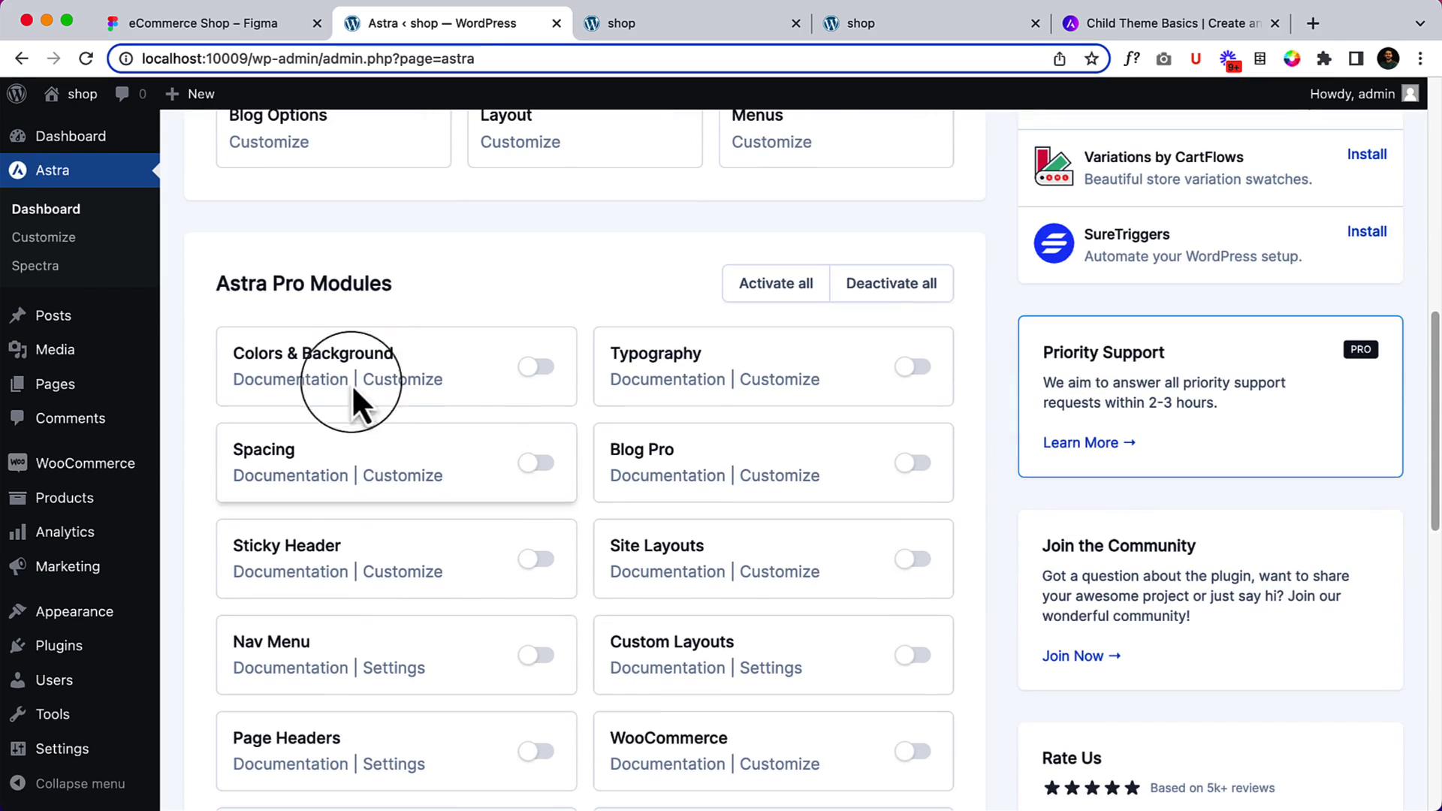
scroll(411, 301, down, 2)
scroll(411, 302, down, 1)
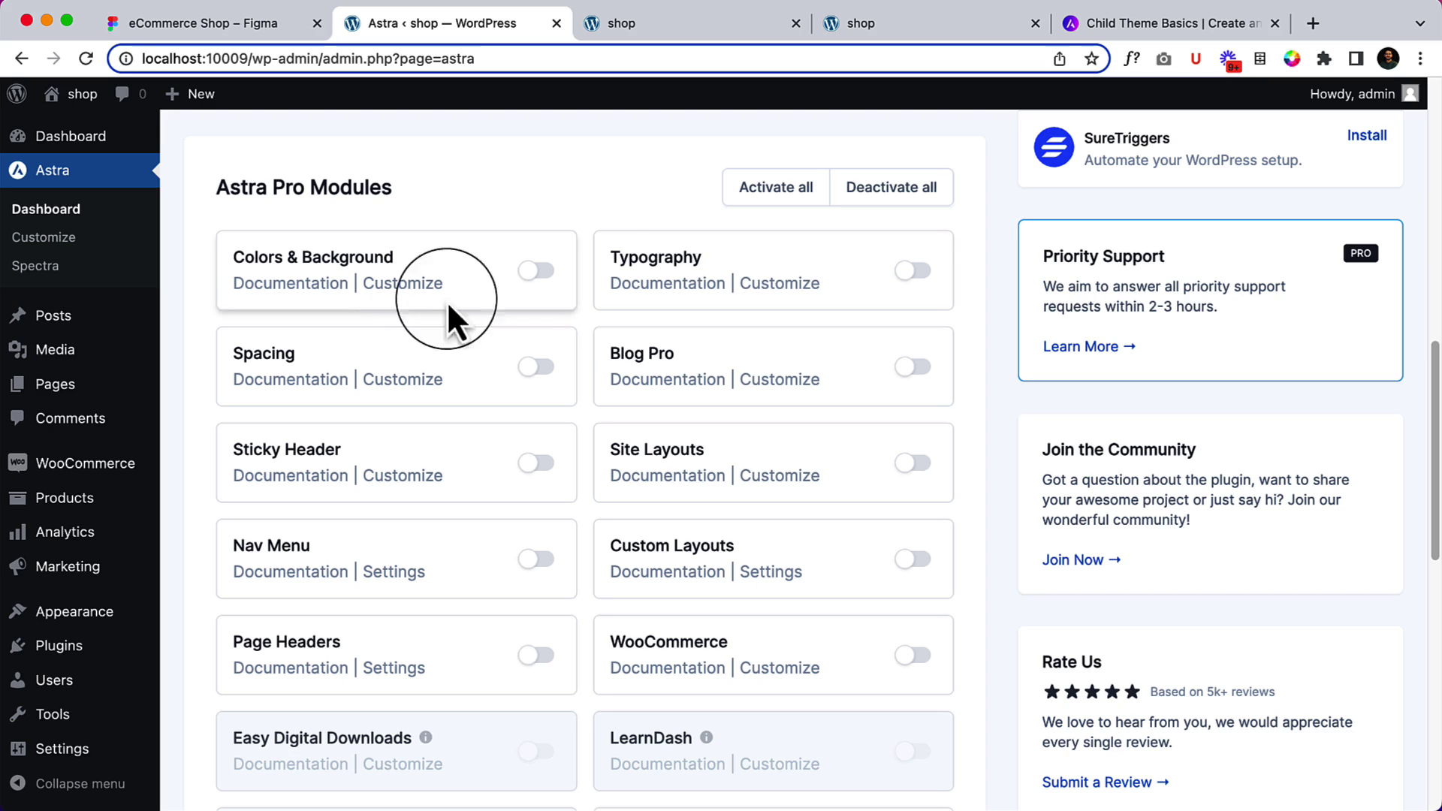
Switch on the Colors & Background module and the Typography module.
click(549, 278)
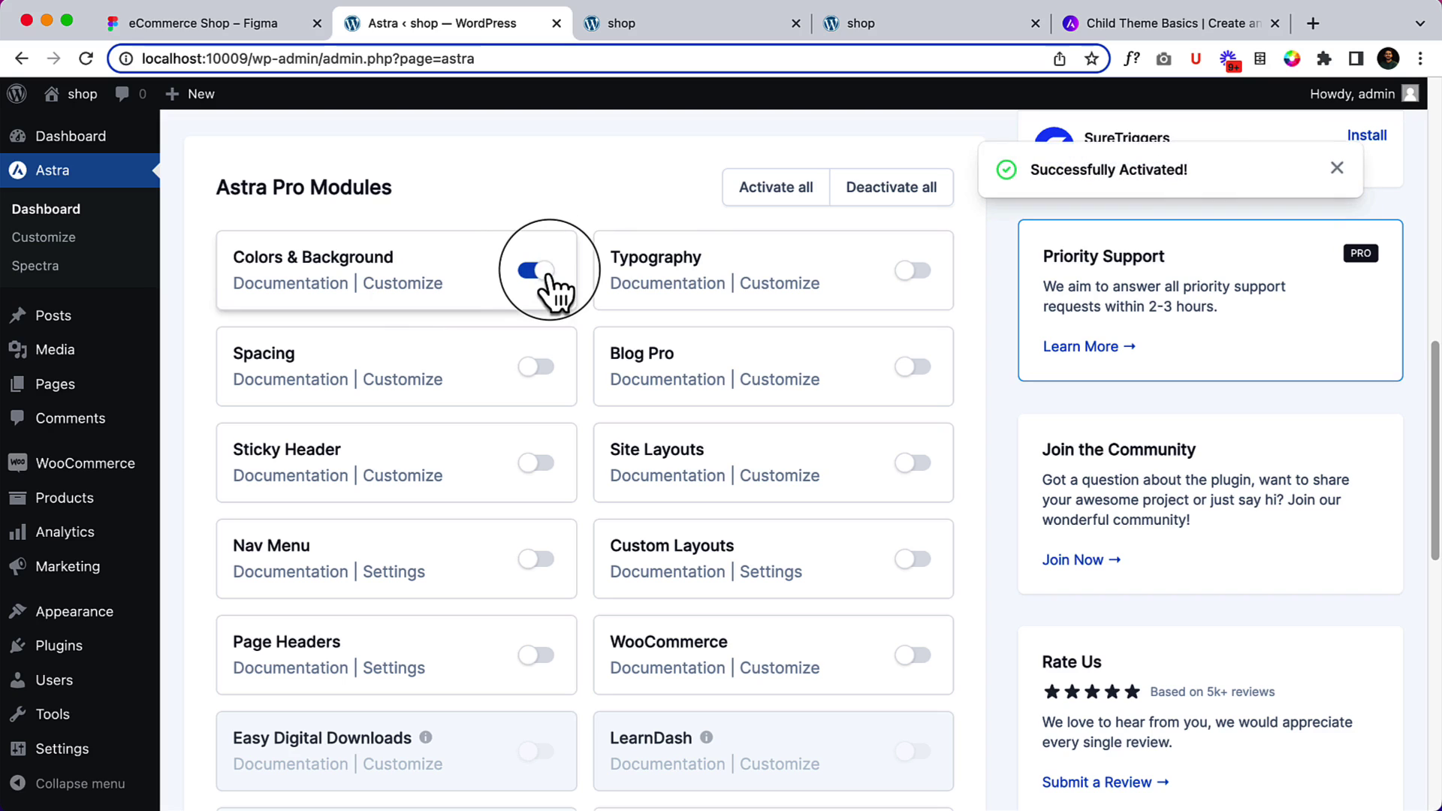
click(535, 279)
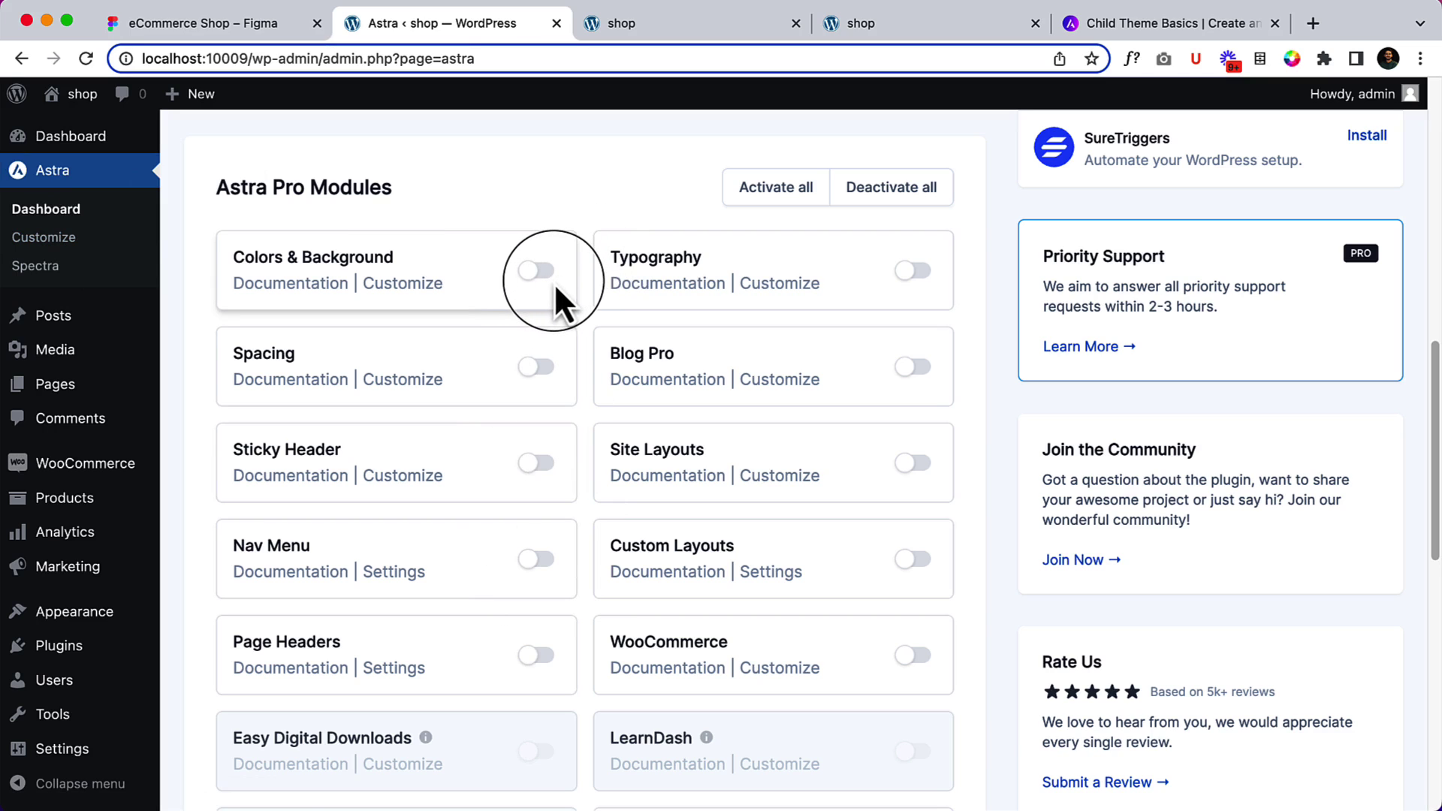
click(538, 271)
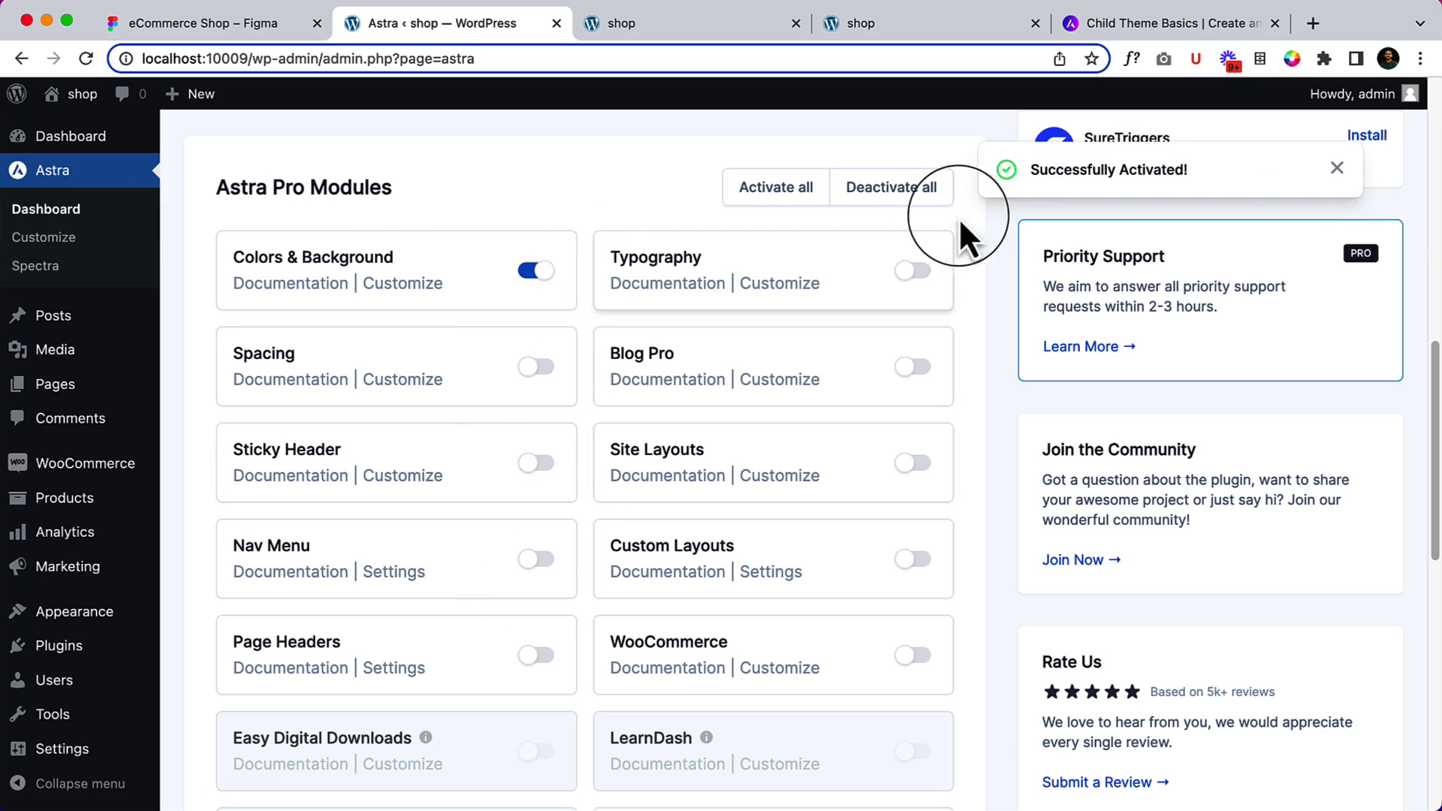
click(913, 272)
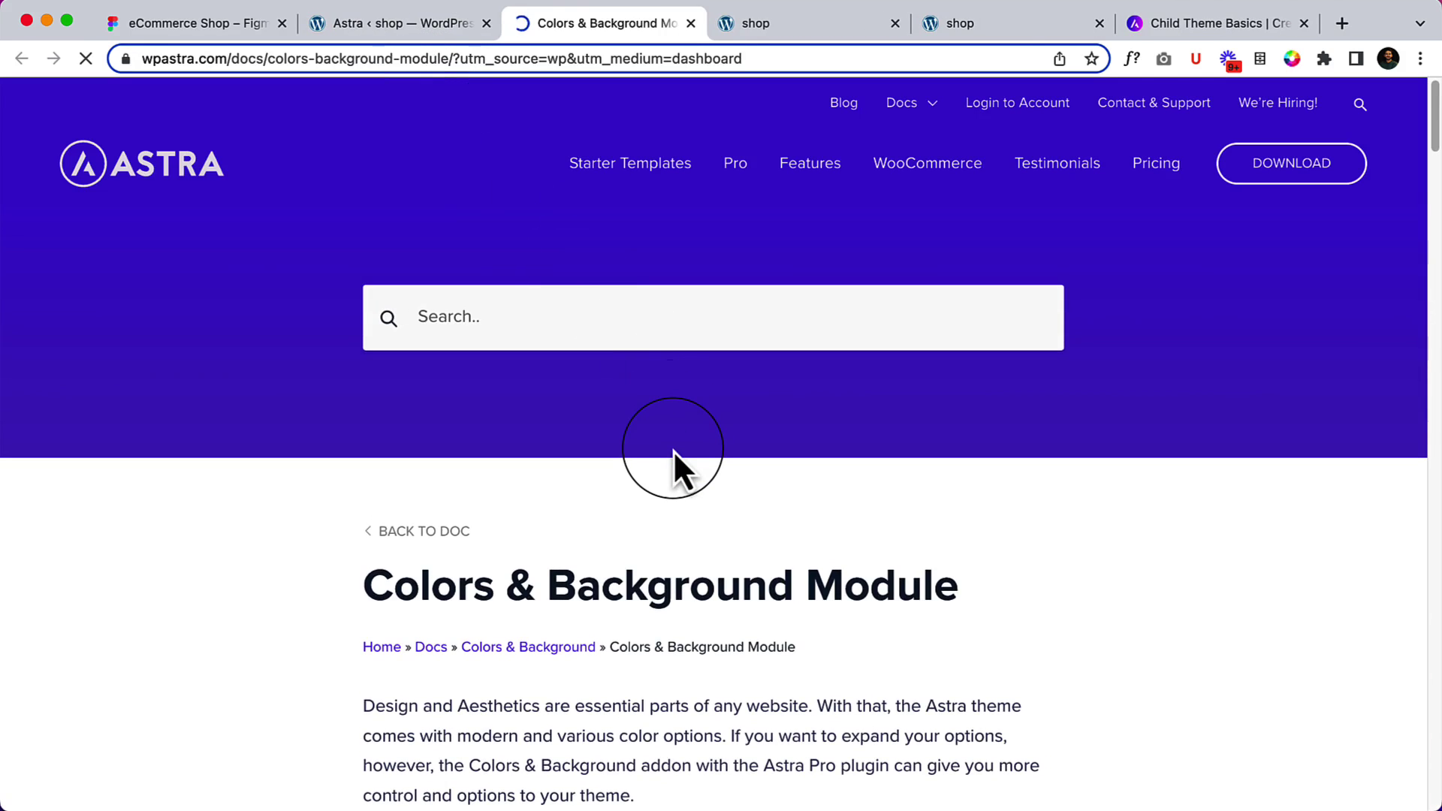
Read through the Colors & Background module documentation page.
scroll(673, 449, down, 10)
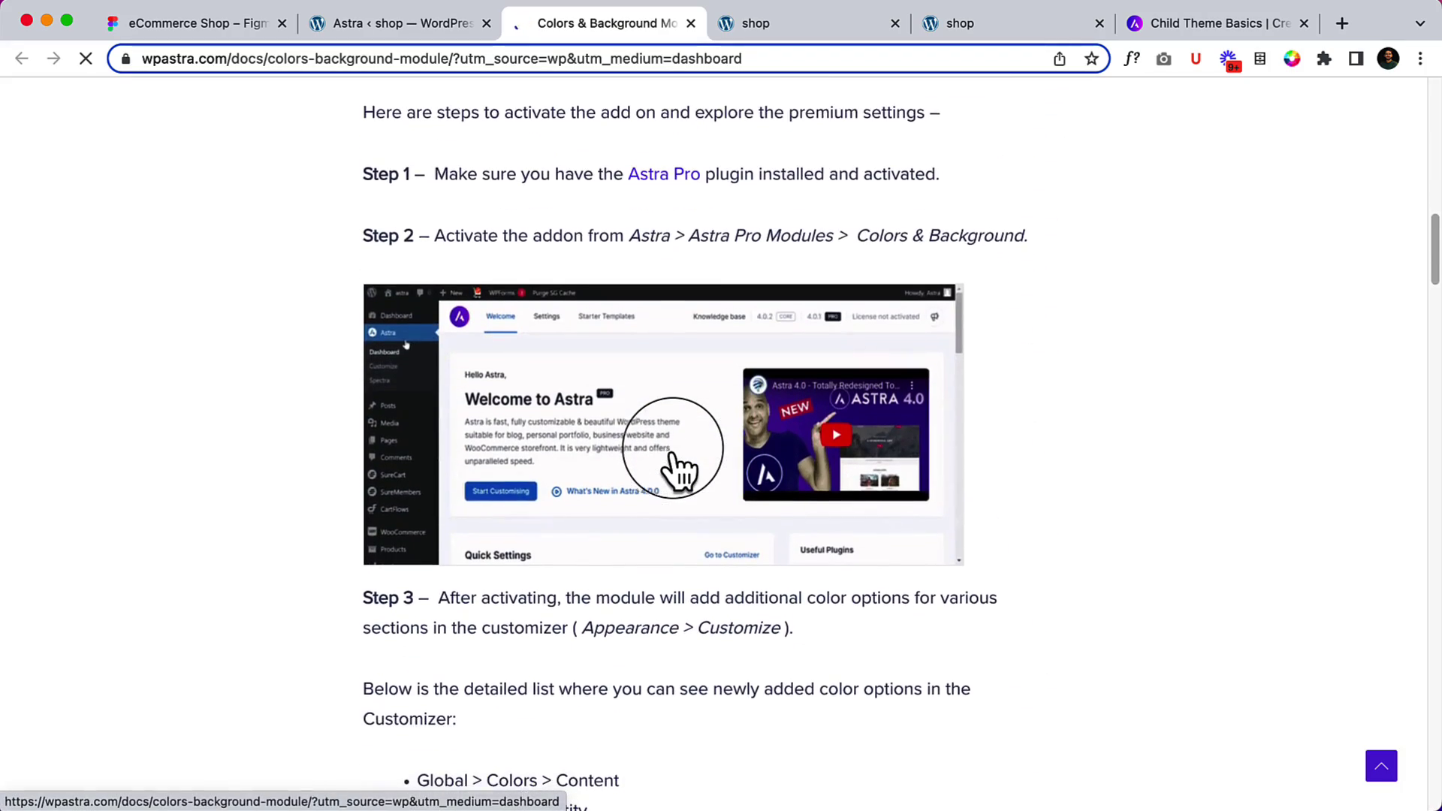
scroll(673, 450, down, 3)
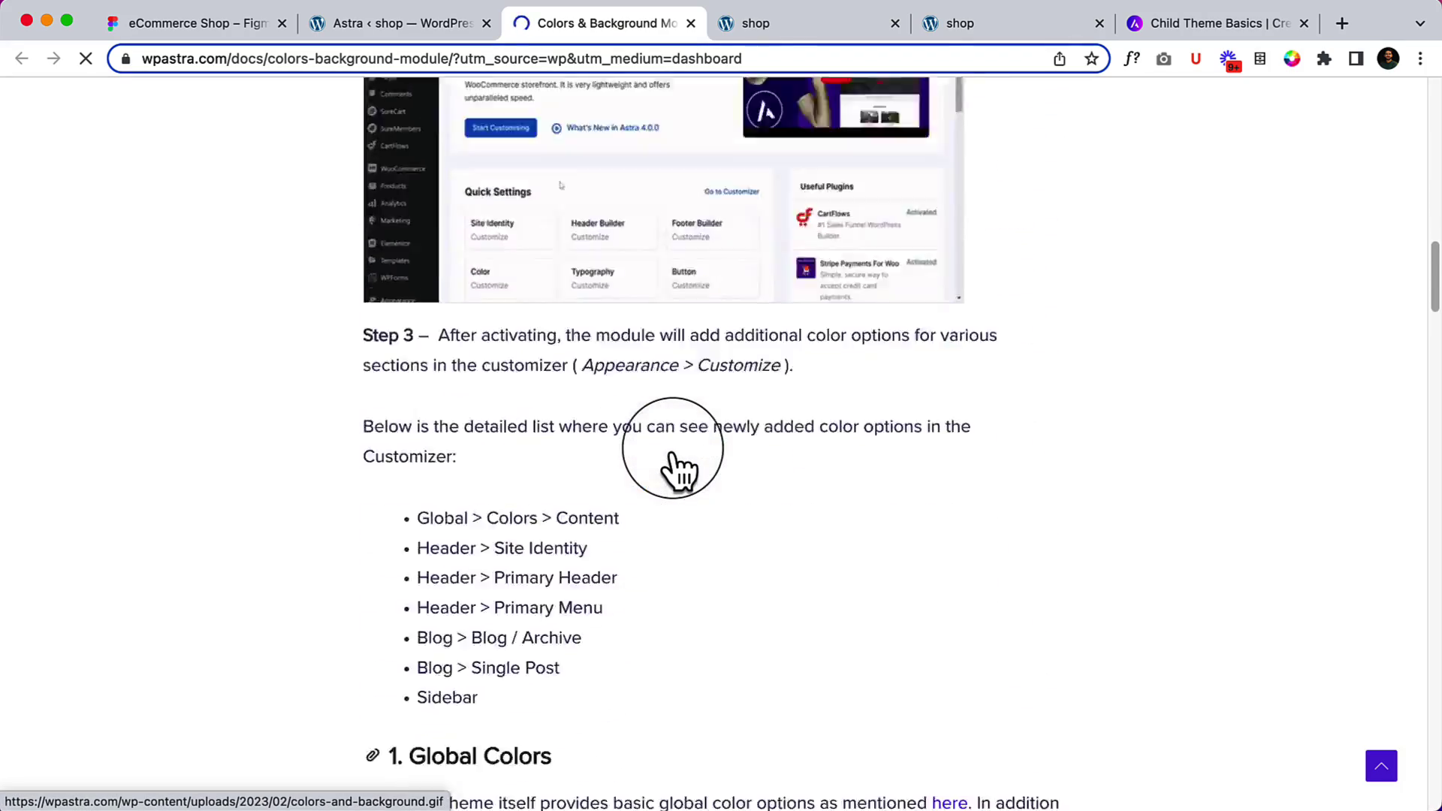
scroll(673, 450, down, 20)
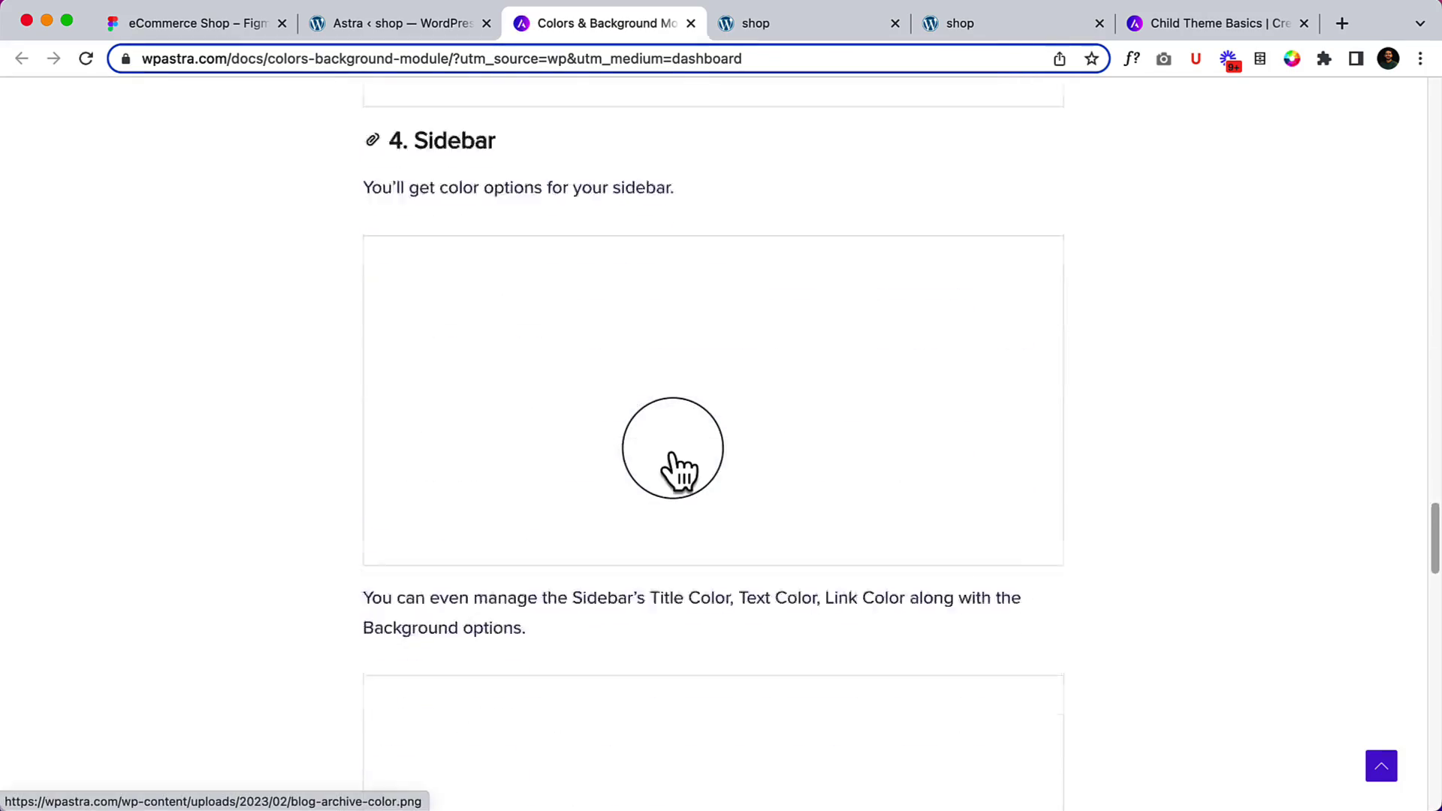
scroll(673, 450, down, 10)
scroll(673, 449, up, 20)
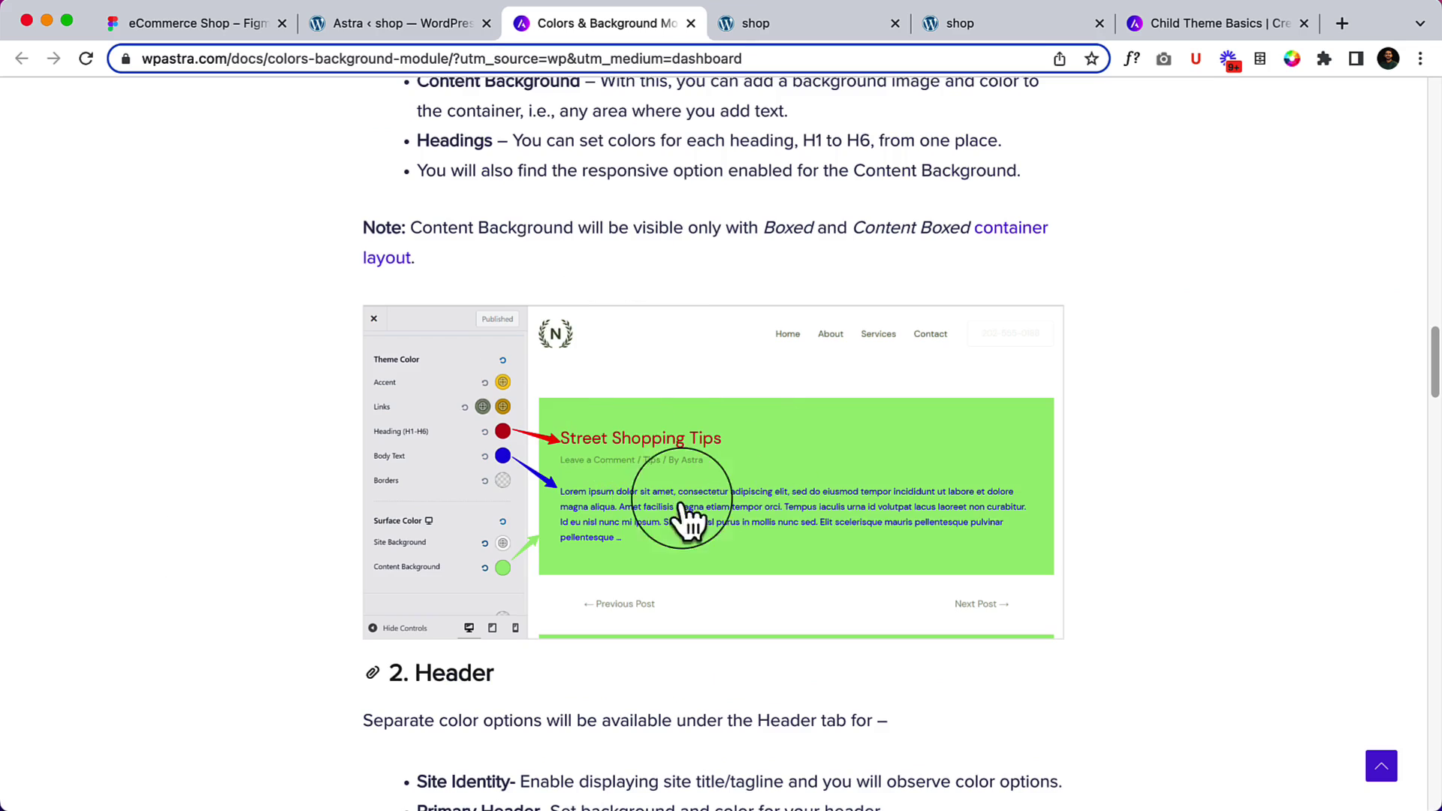
scroll(684, 515, up, 20)
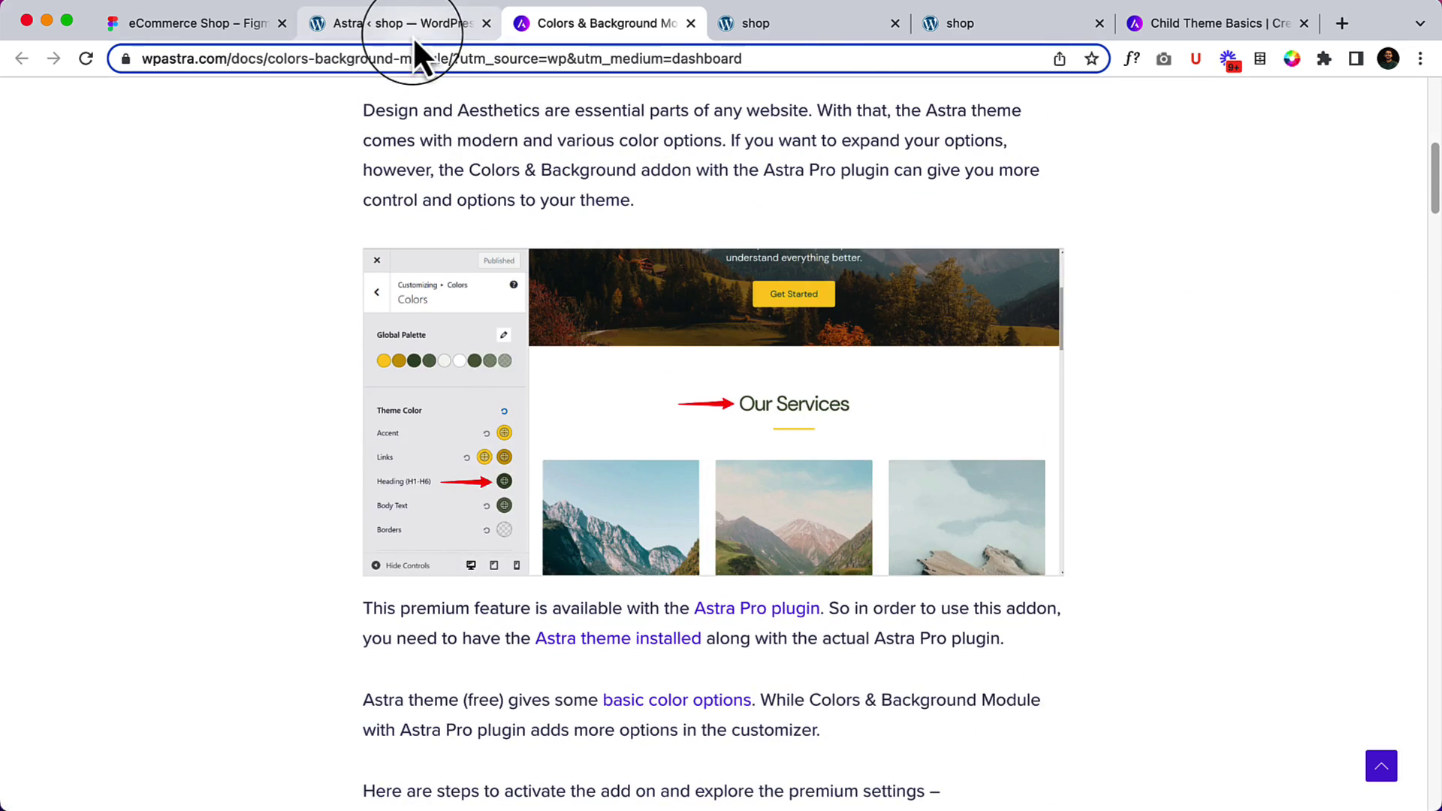
Go back to the Astra Pro Modules admin tab and scroll down the module list.
click(412, 30)
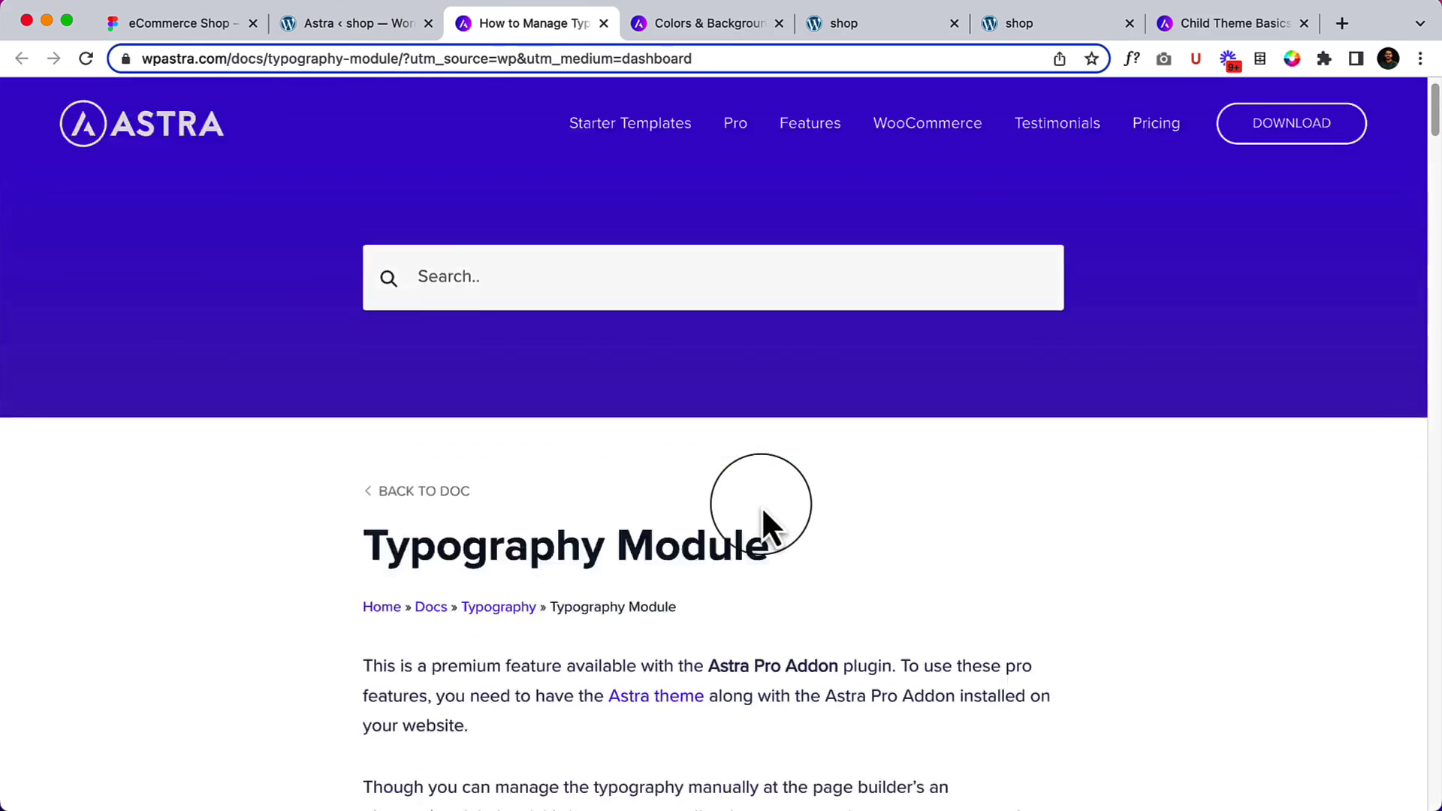
scroll(760, 506, down, 9)
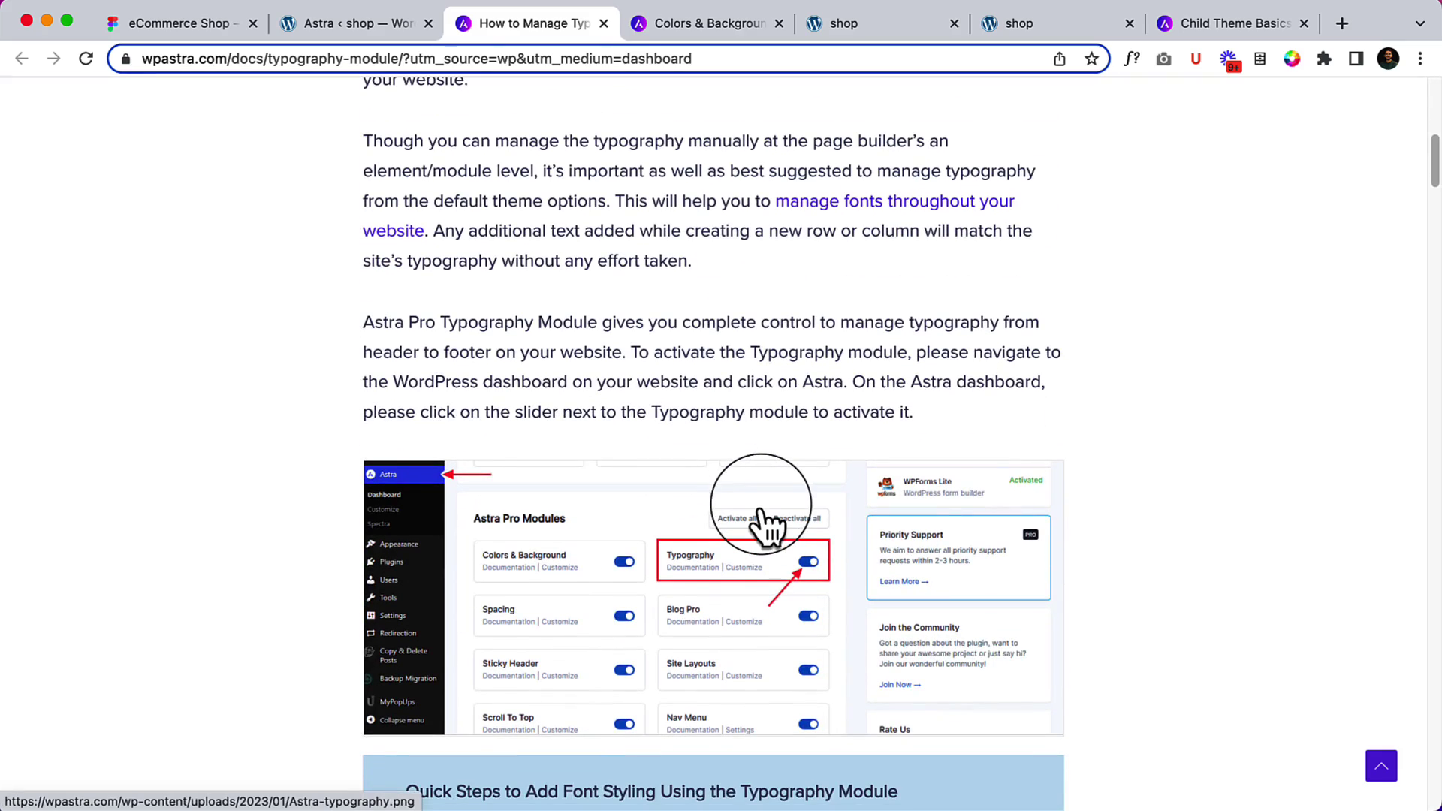
scroll(761, 506, down, 17)
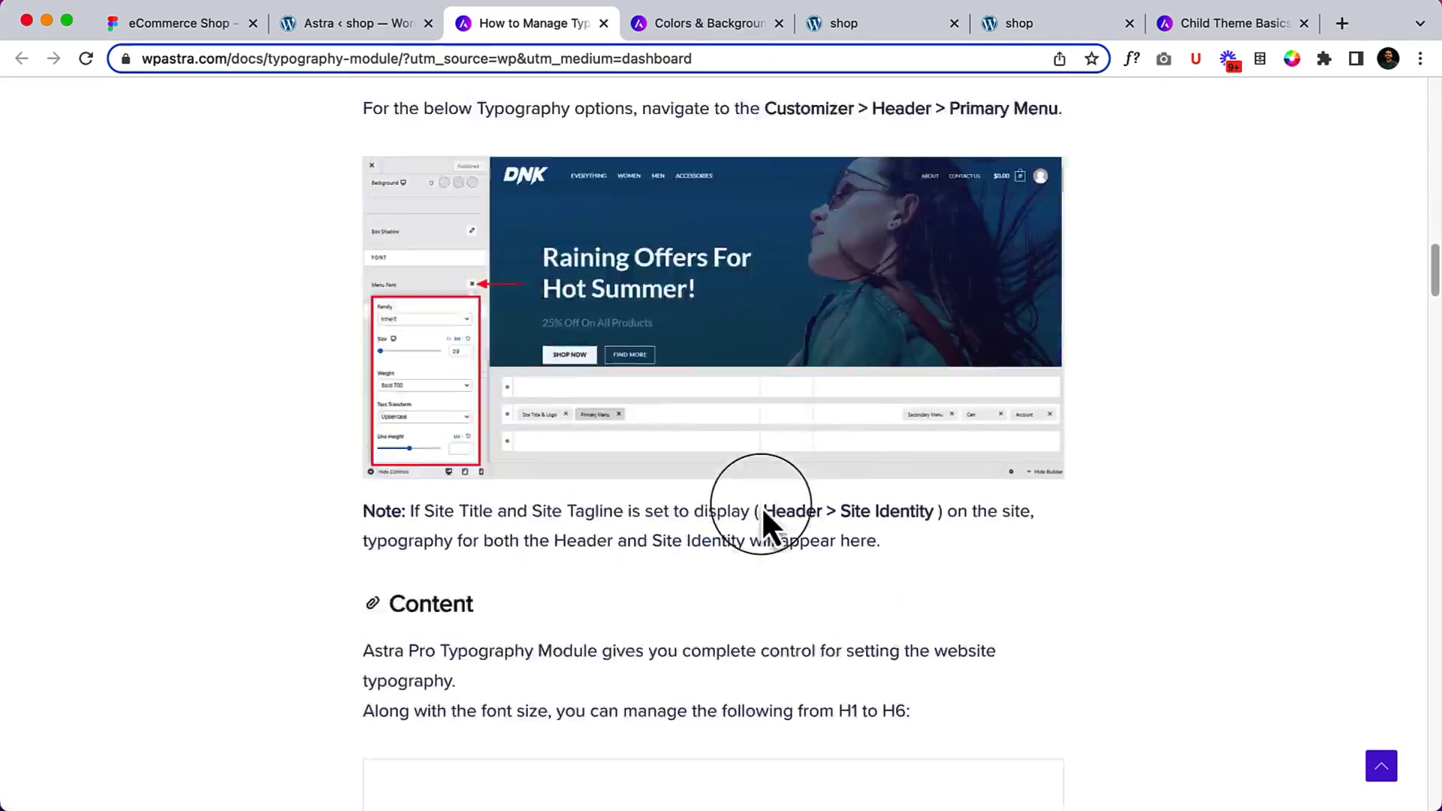
scroll(760, 507, down, 20)
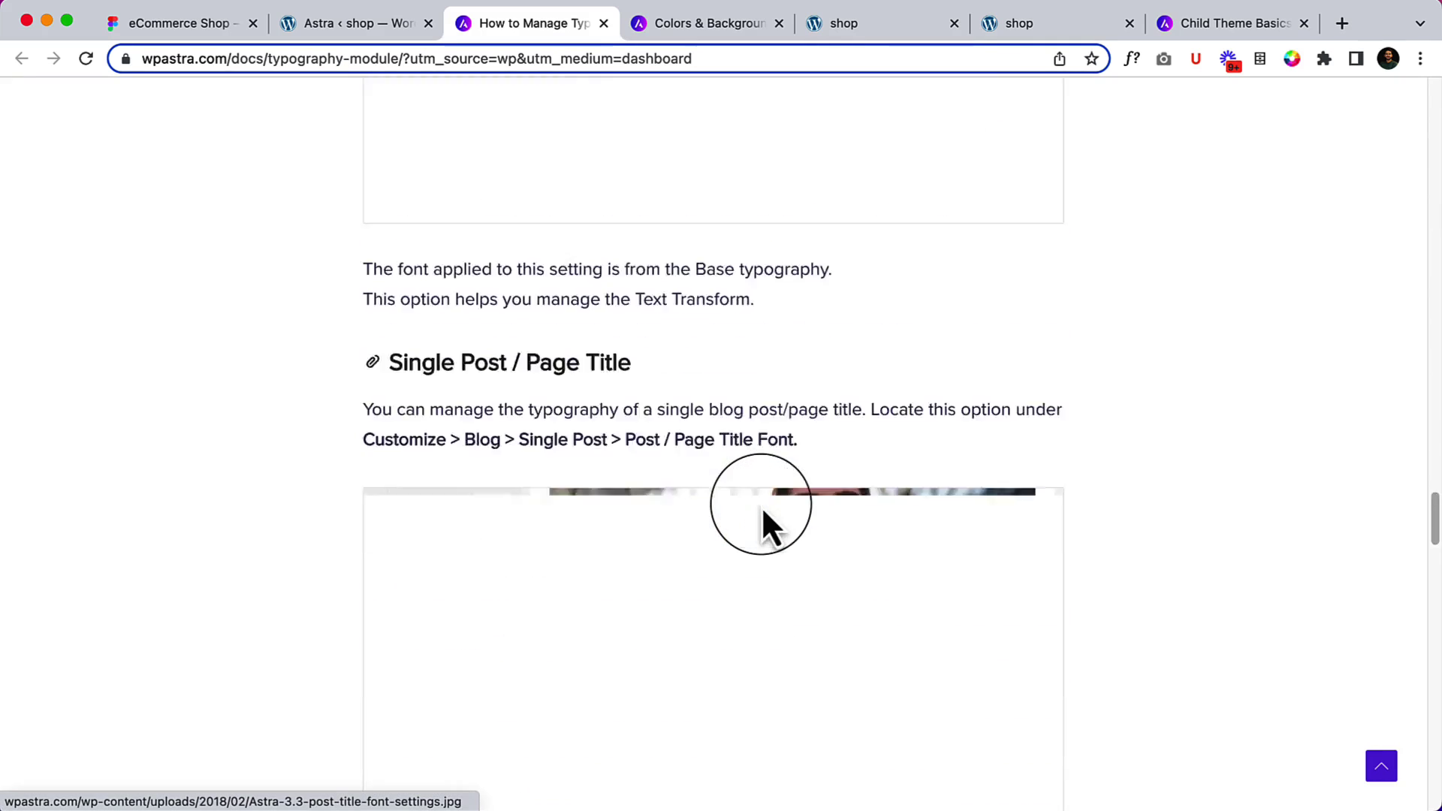
scroll(761, 507, down, 20)
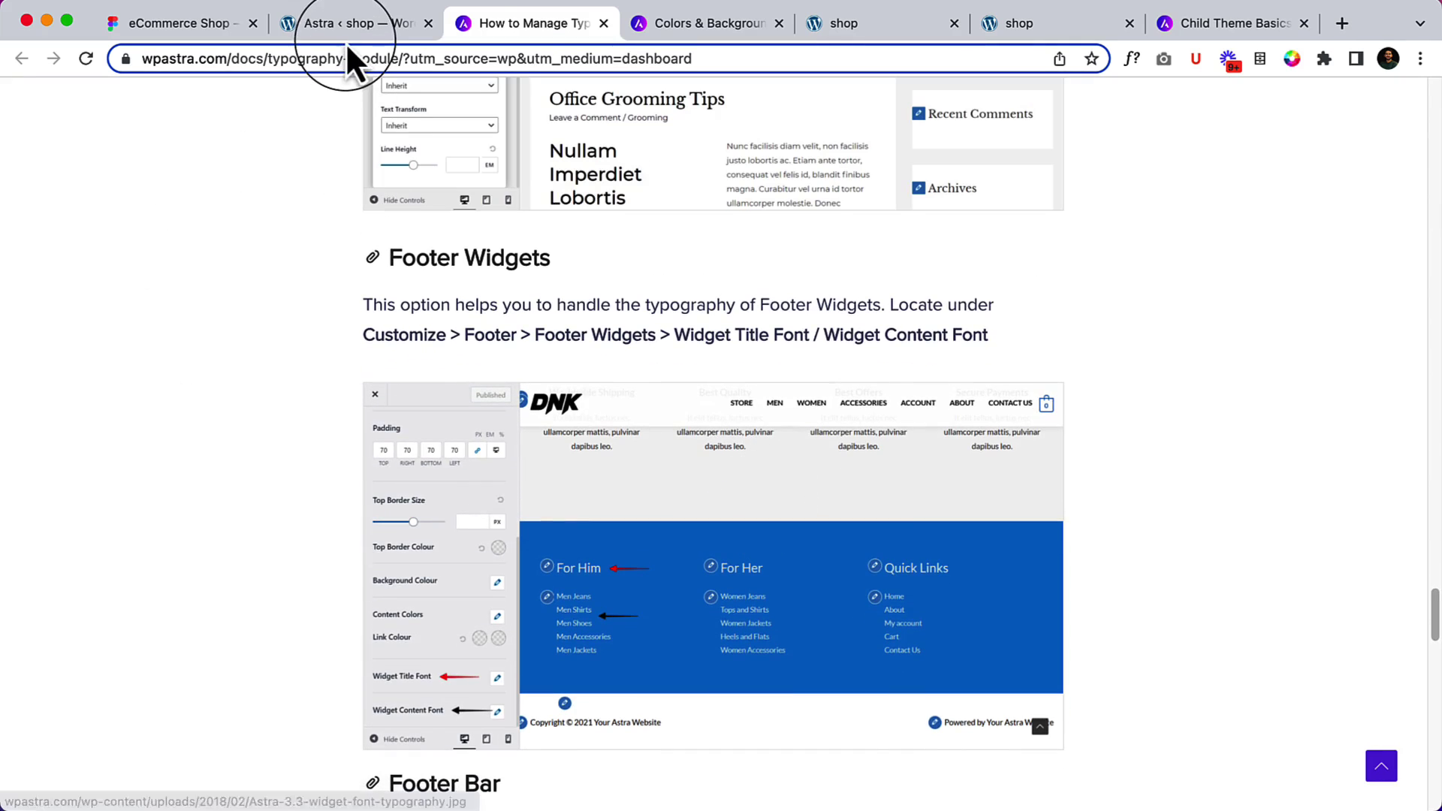
Turn on the Sticky Header, Spacing, Site Layouts and WooCommerce modules.
click(380, 24)
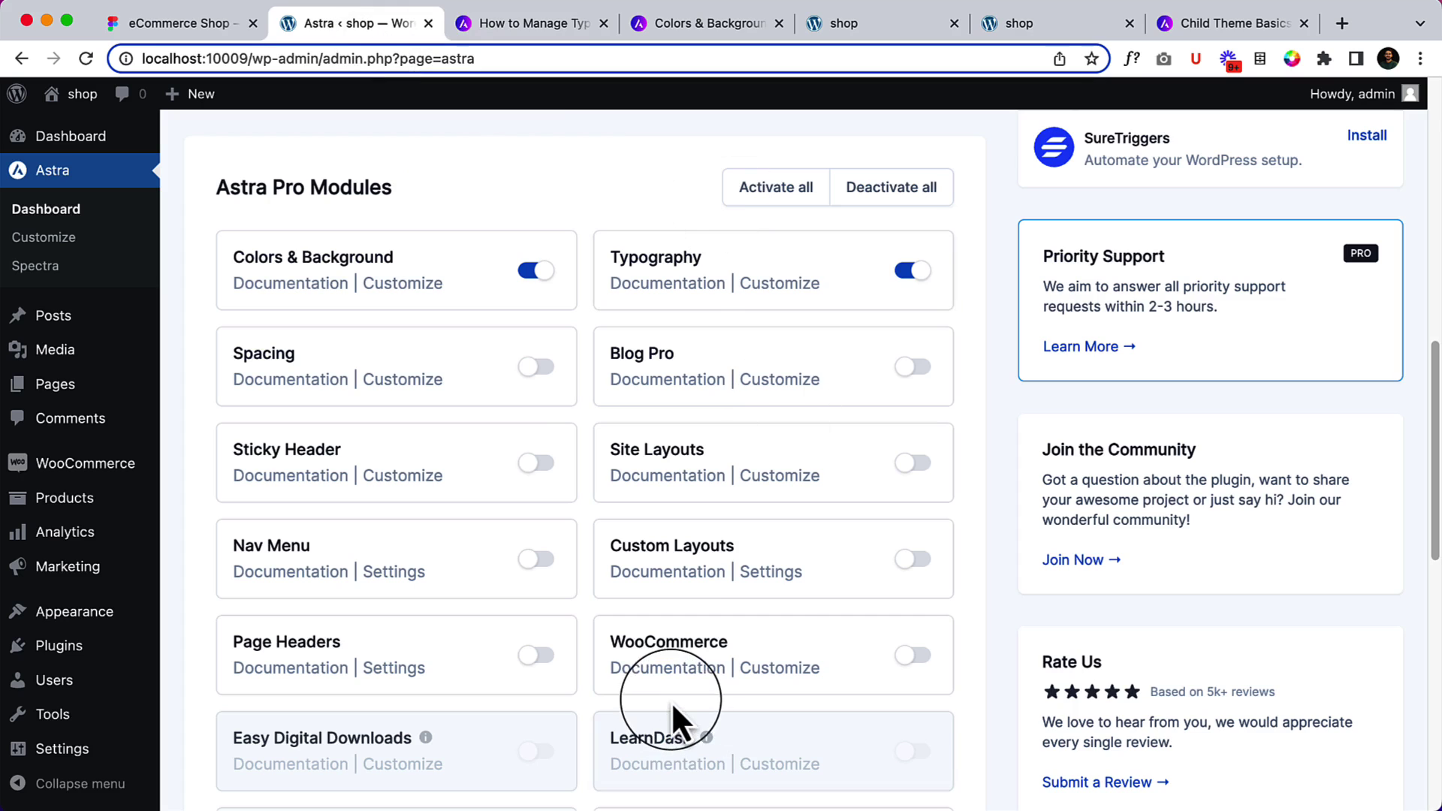
scroll(671, 701, down, 1)
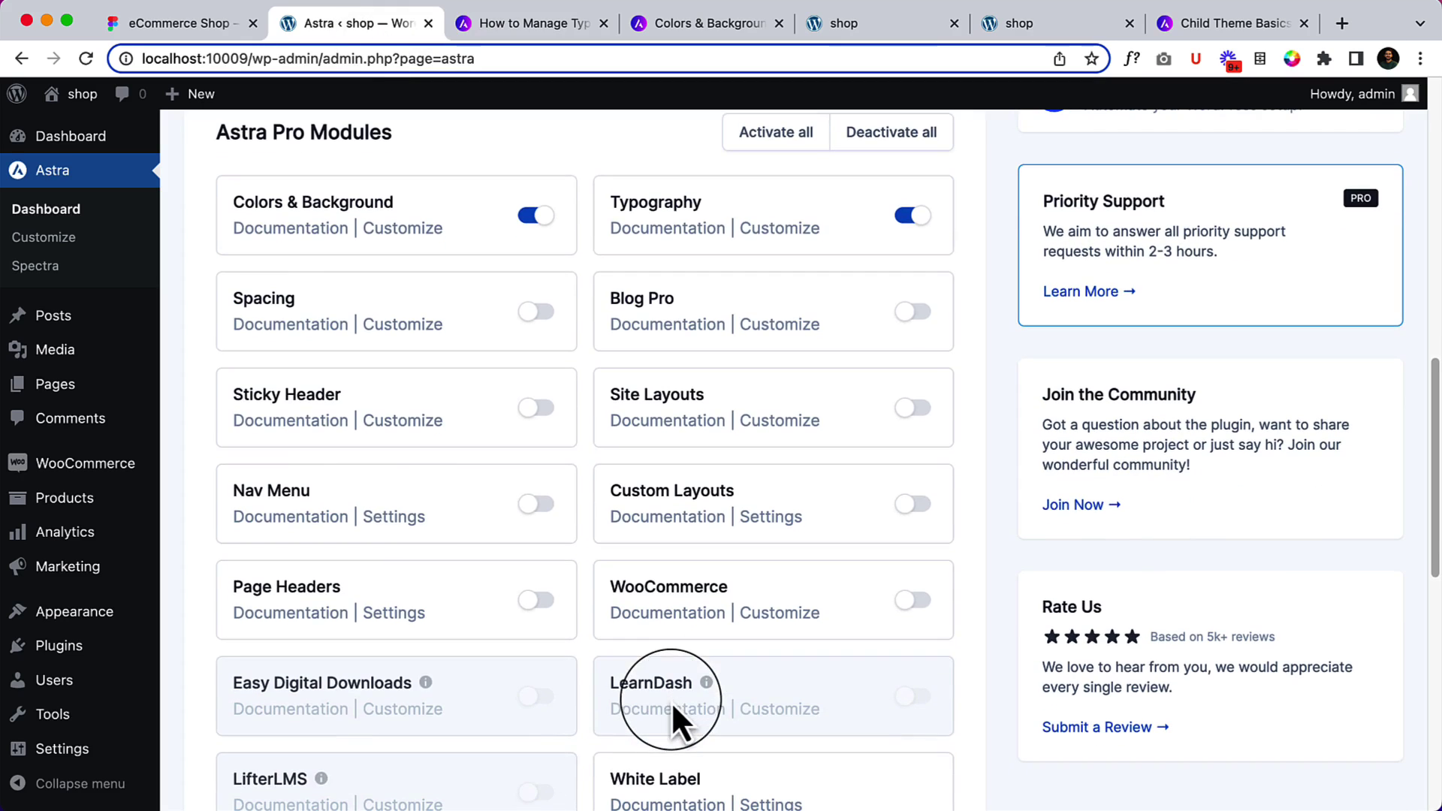
click(550, 407)
click(545, 319)
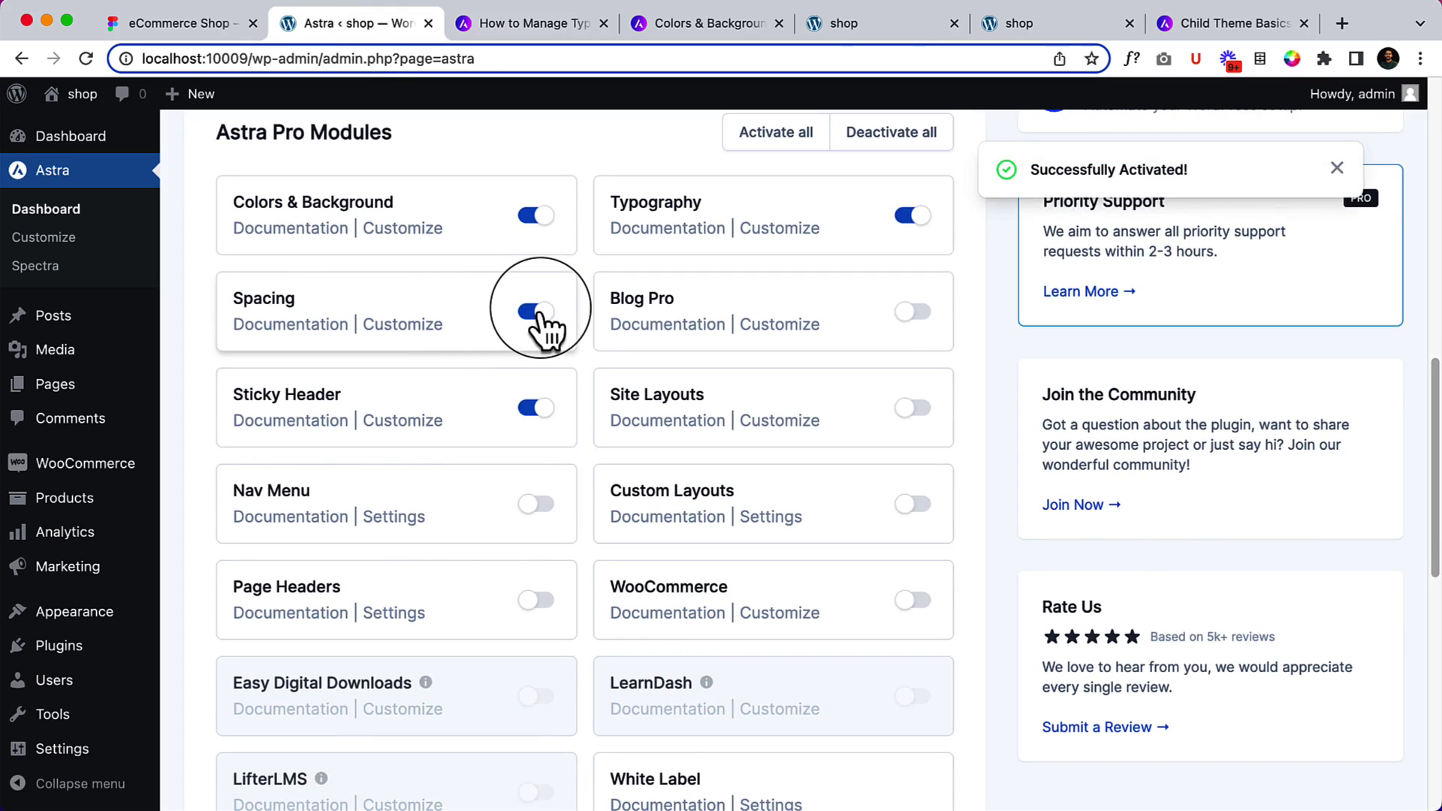
click(923, 422)
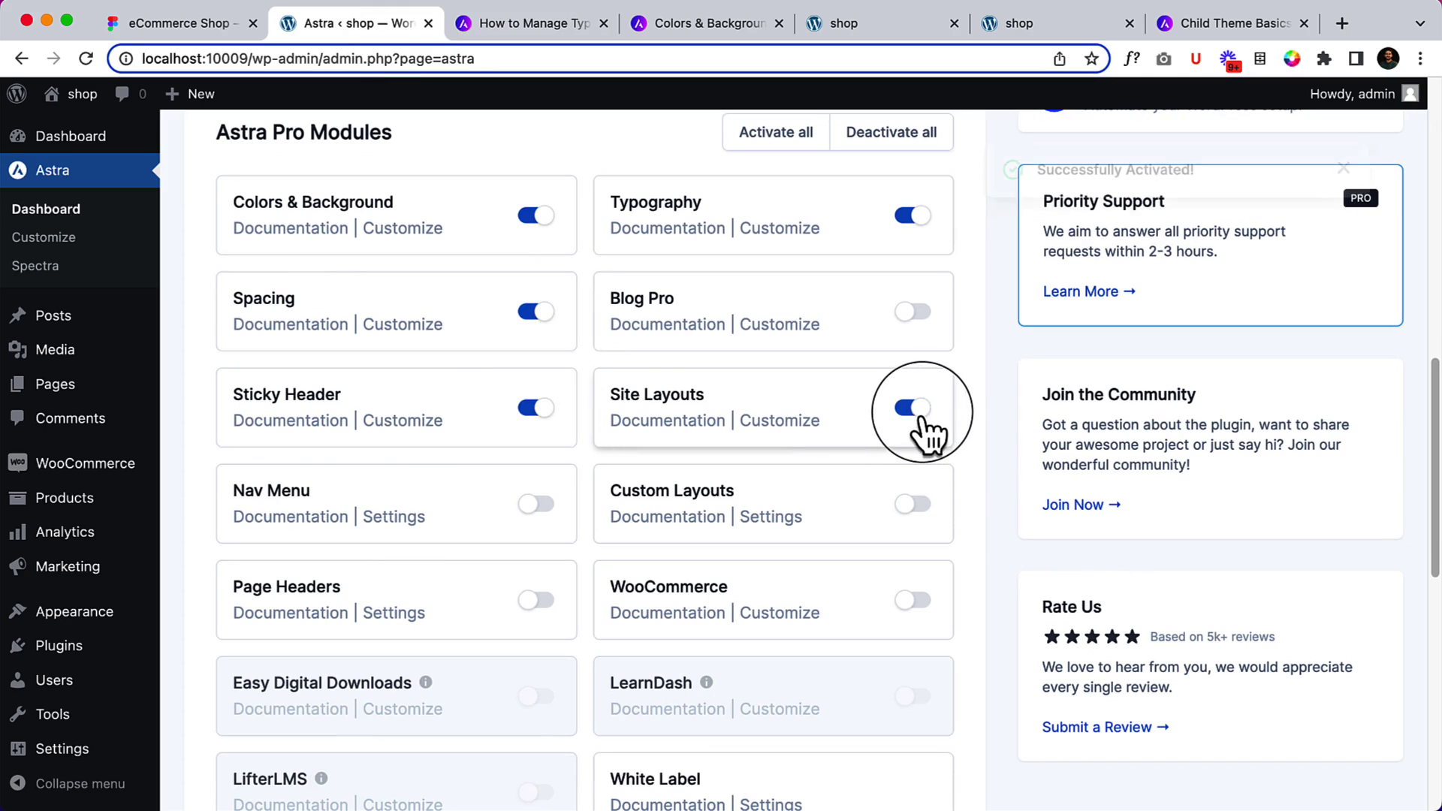
click(919, 609)
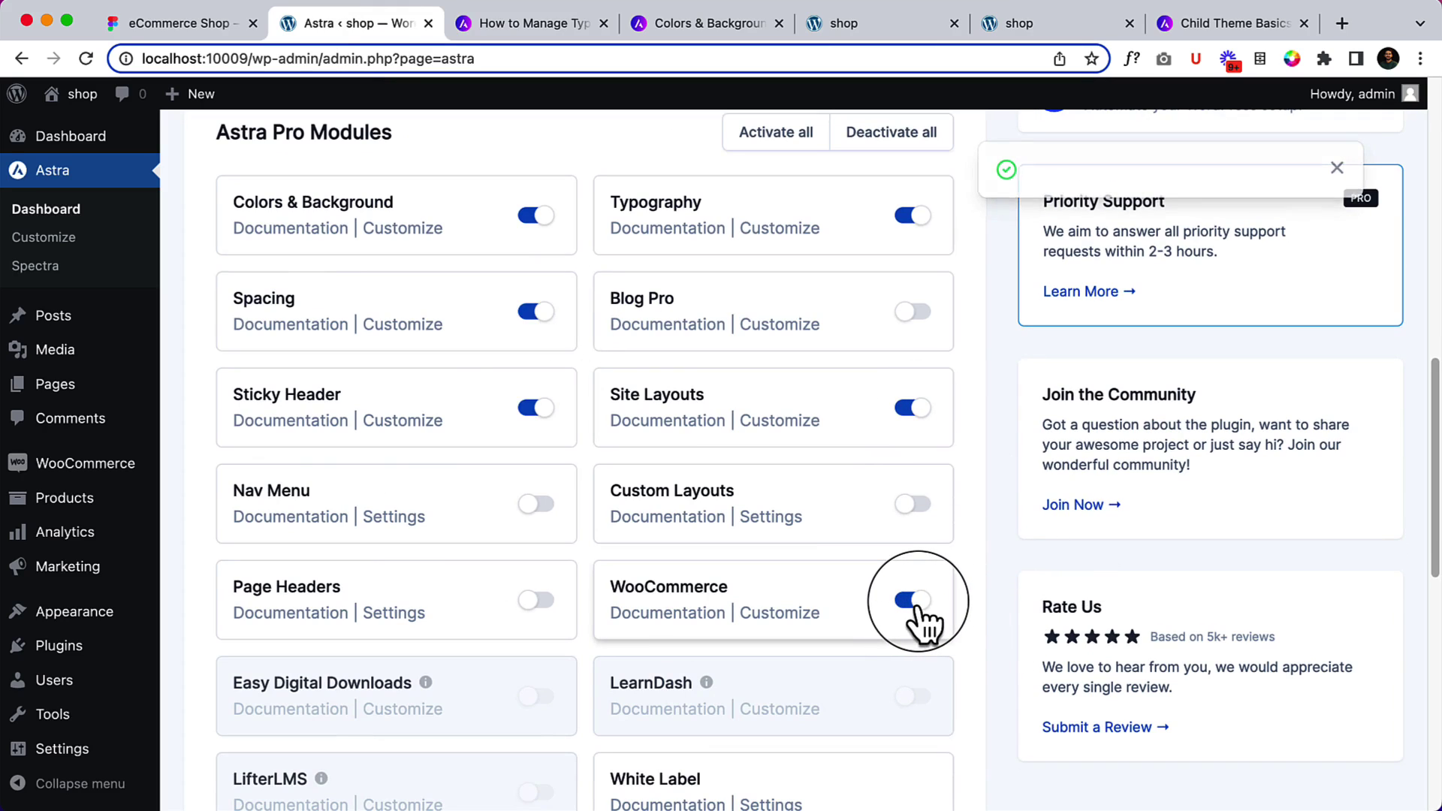
scroll(339, 493, down, 2)
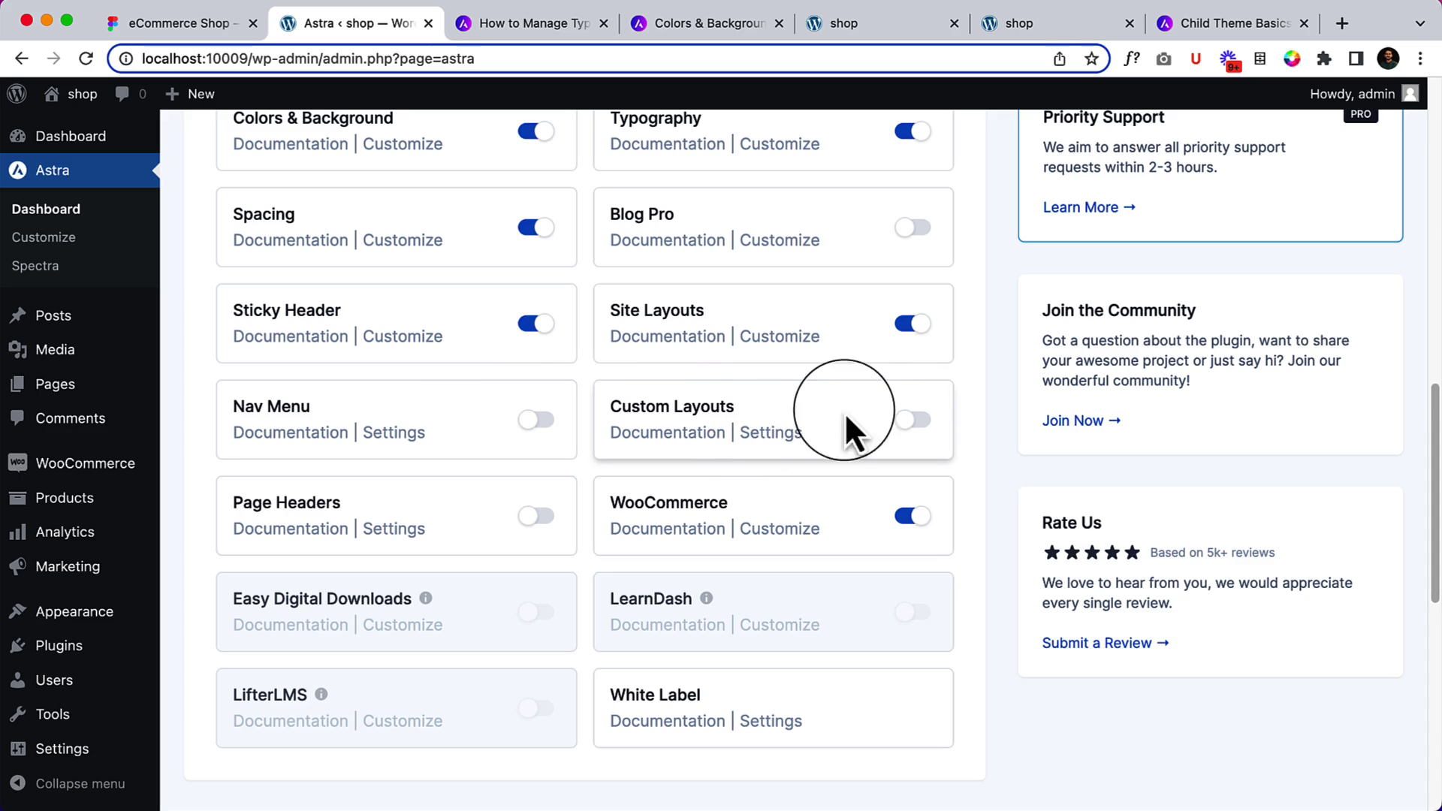
scroll(767, 357, up, 1)
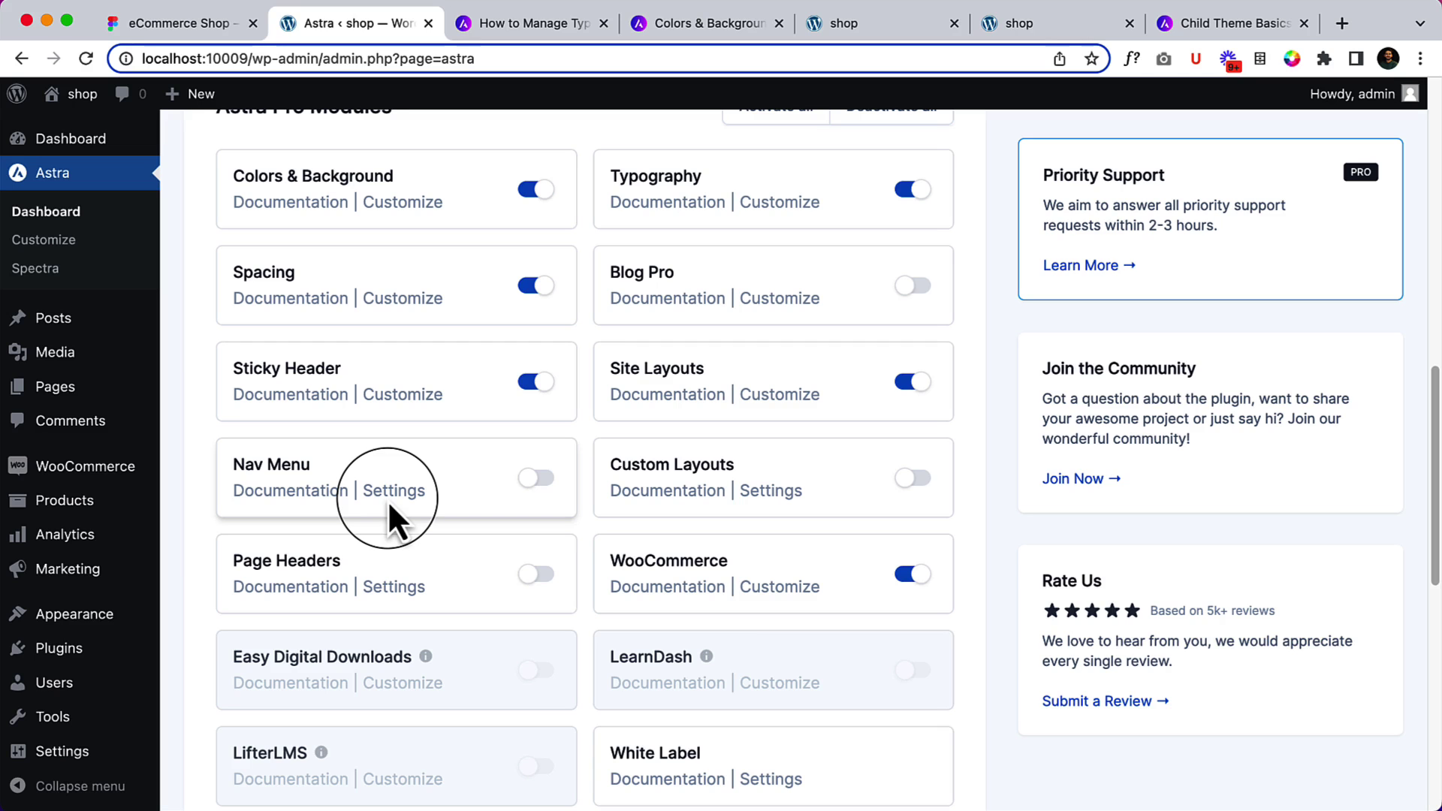
scroll(388, 499, down, 10)
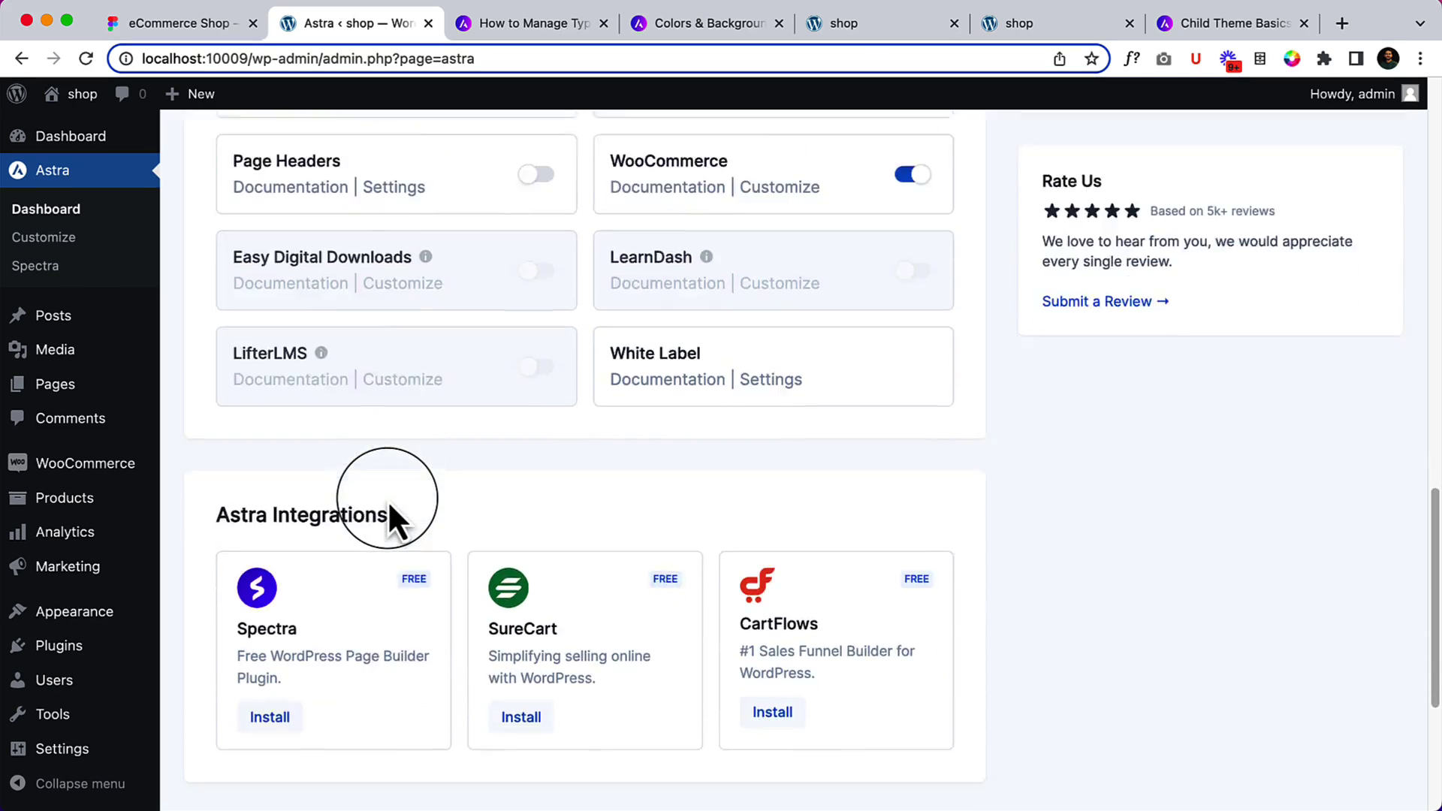
scroll(452, 498, up, 3)
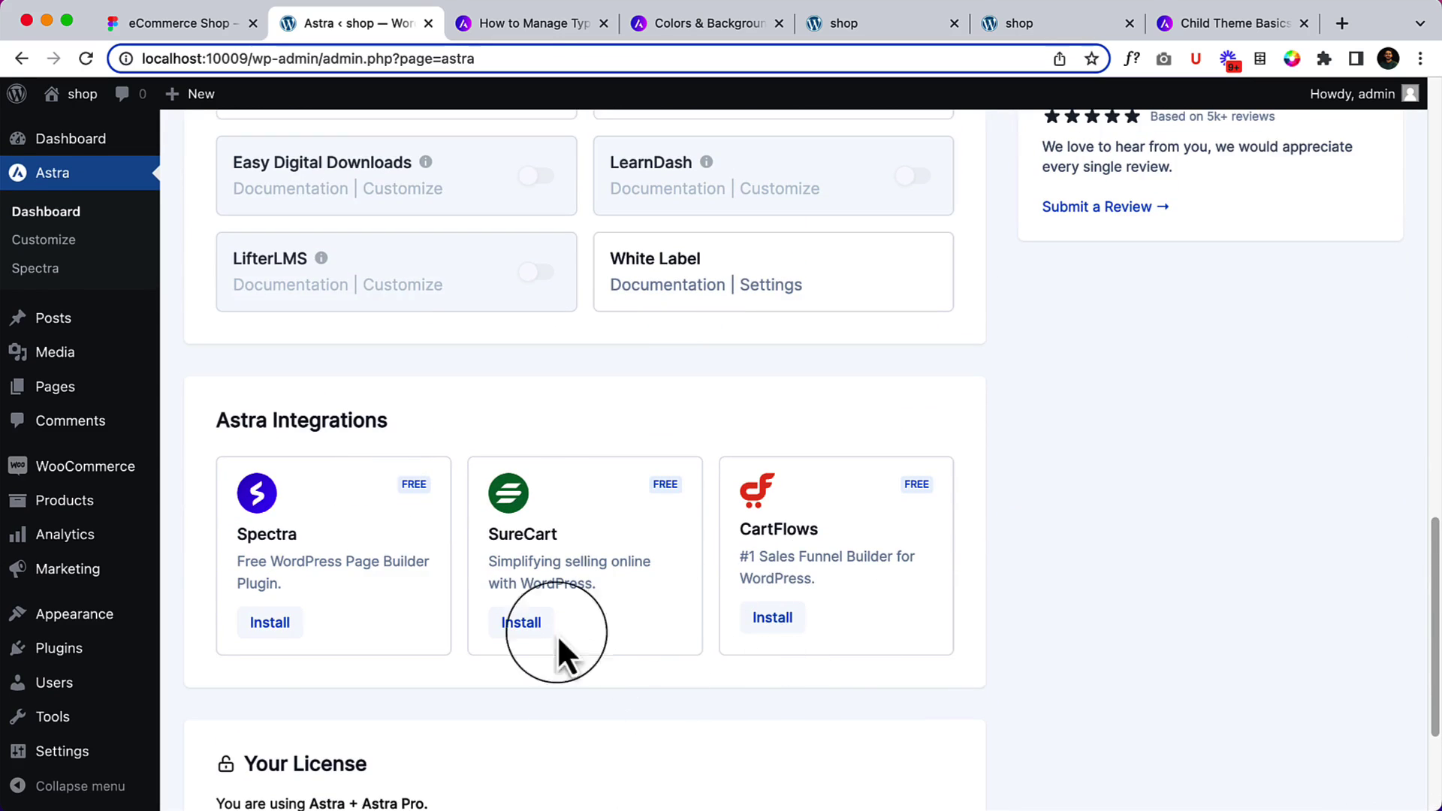
scroll(312, 641, up, 10)
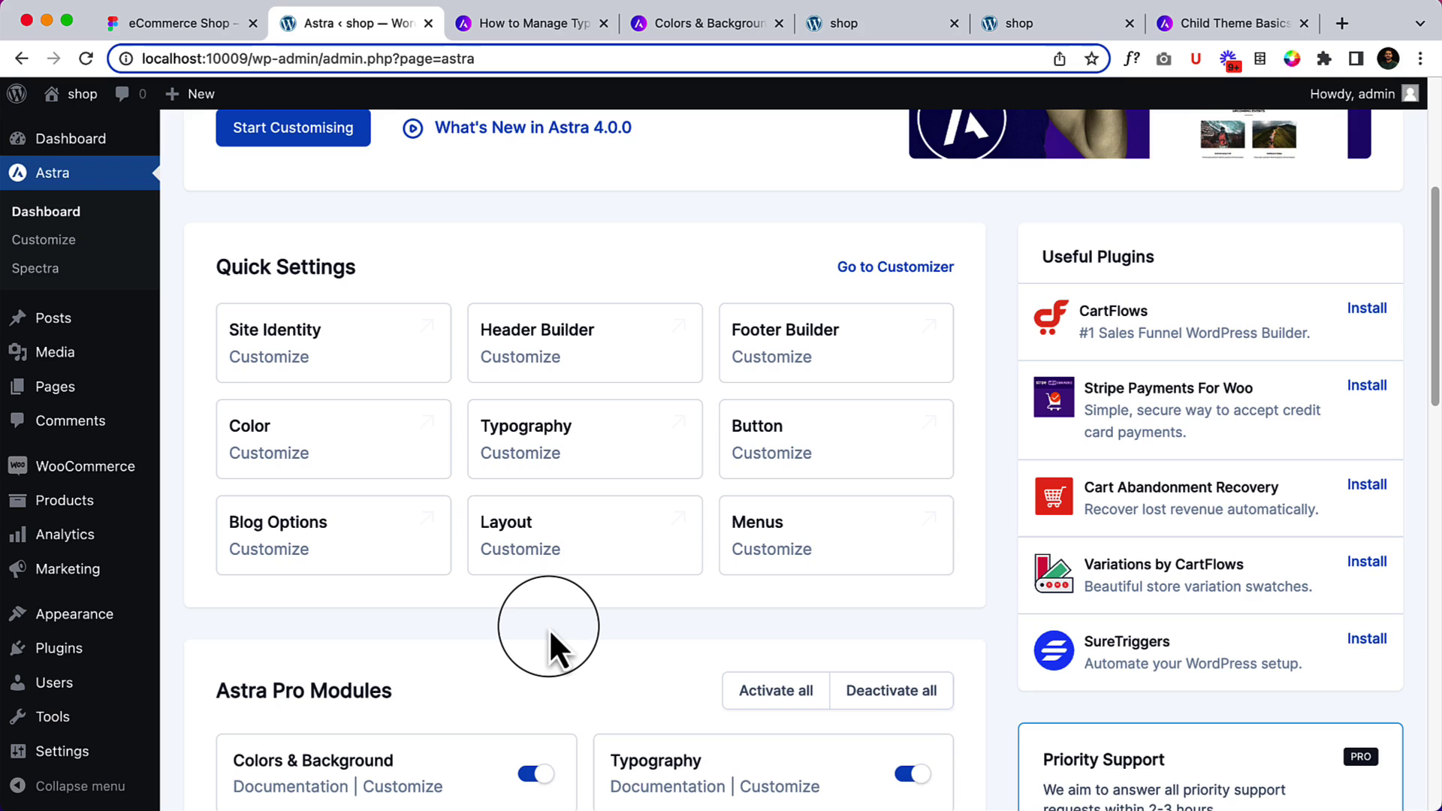
scroll(549, 628, up, 5)
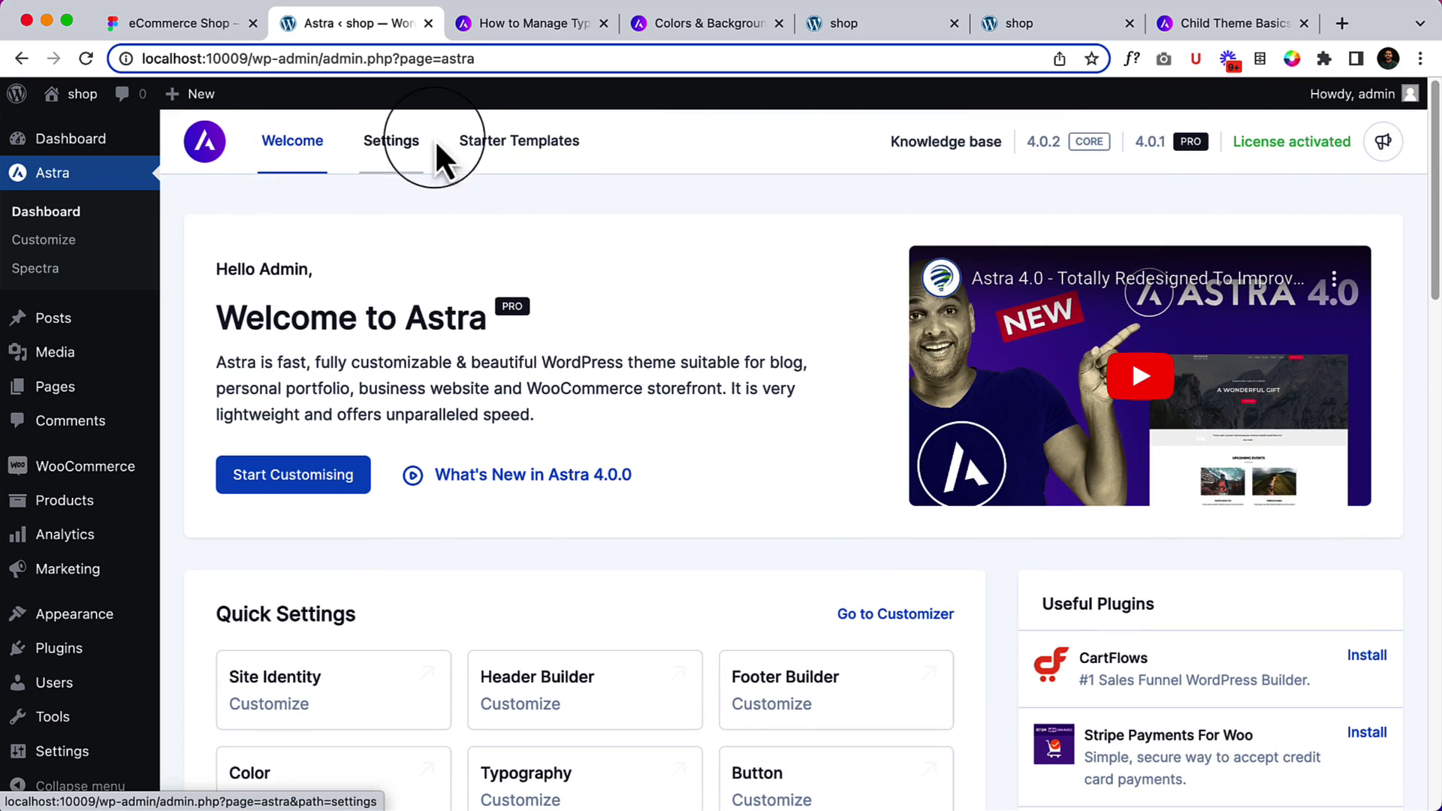
Open Astra Settings and review the General panel's license status and File Generation option.
click(392, 161)
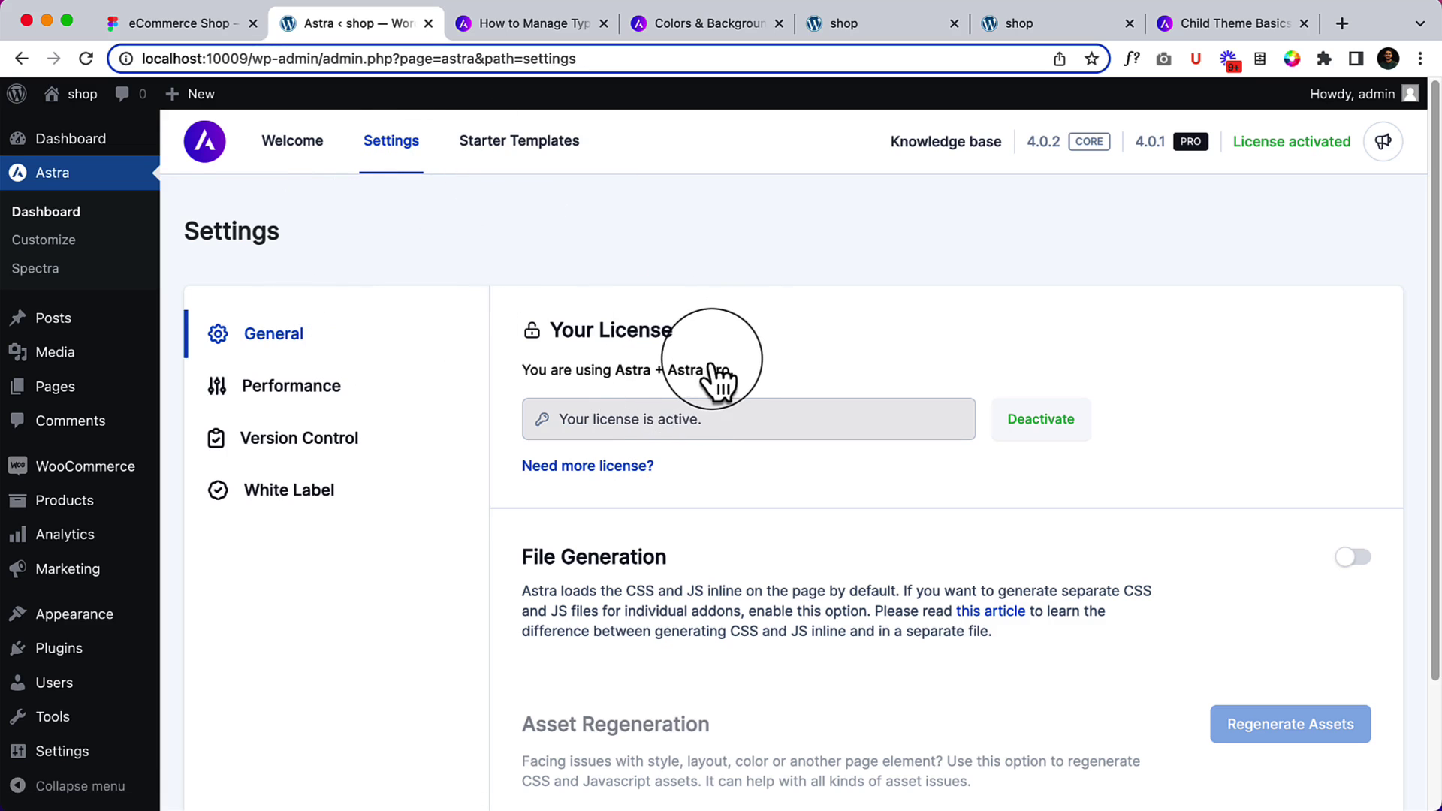
scroll(717, 379, down, 2)
scroll(676, 443, down, 2)
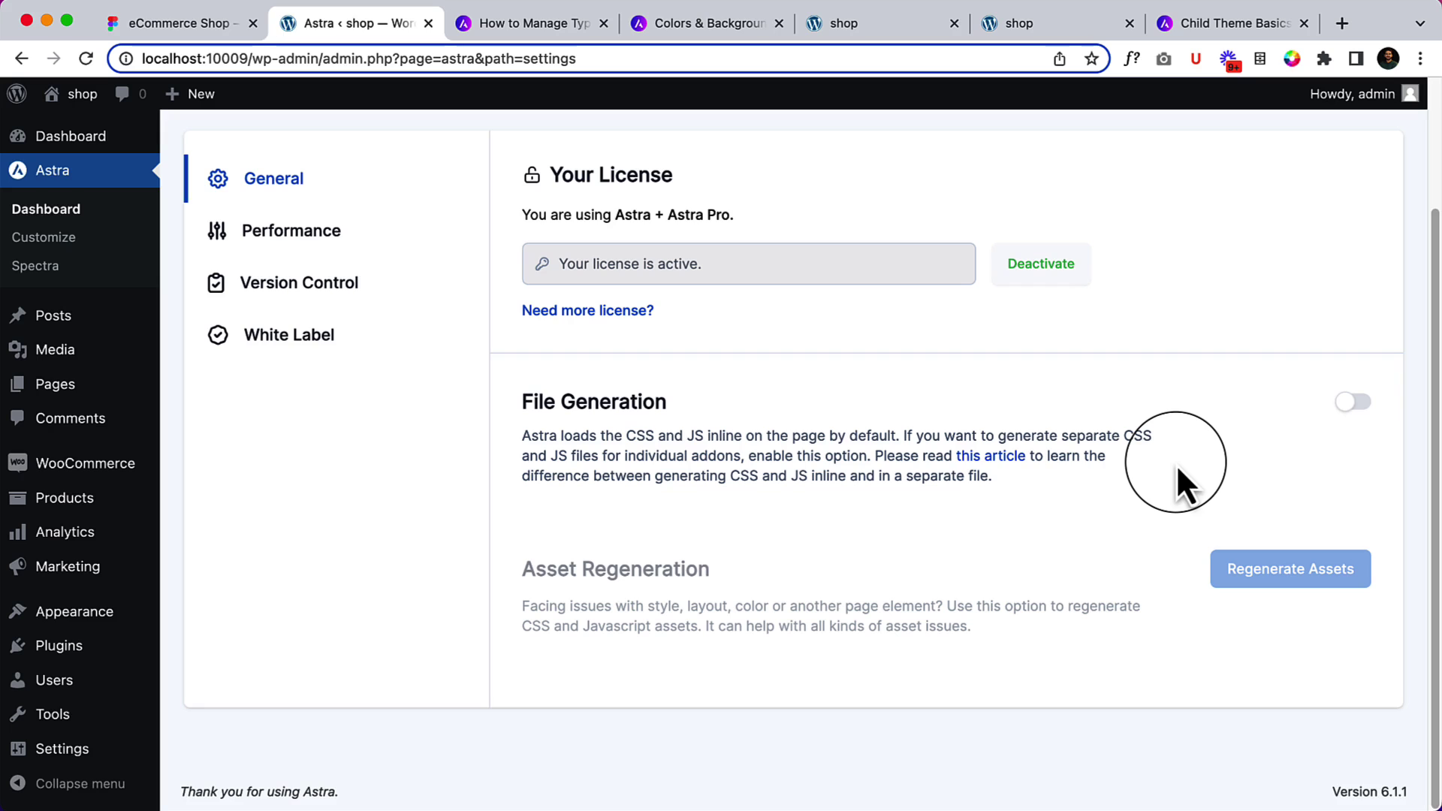
In Performance settings, toggle Load Google Fonts Locally on, then back off.
click(335, 235)
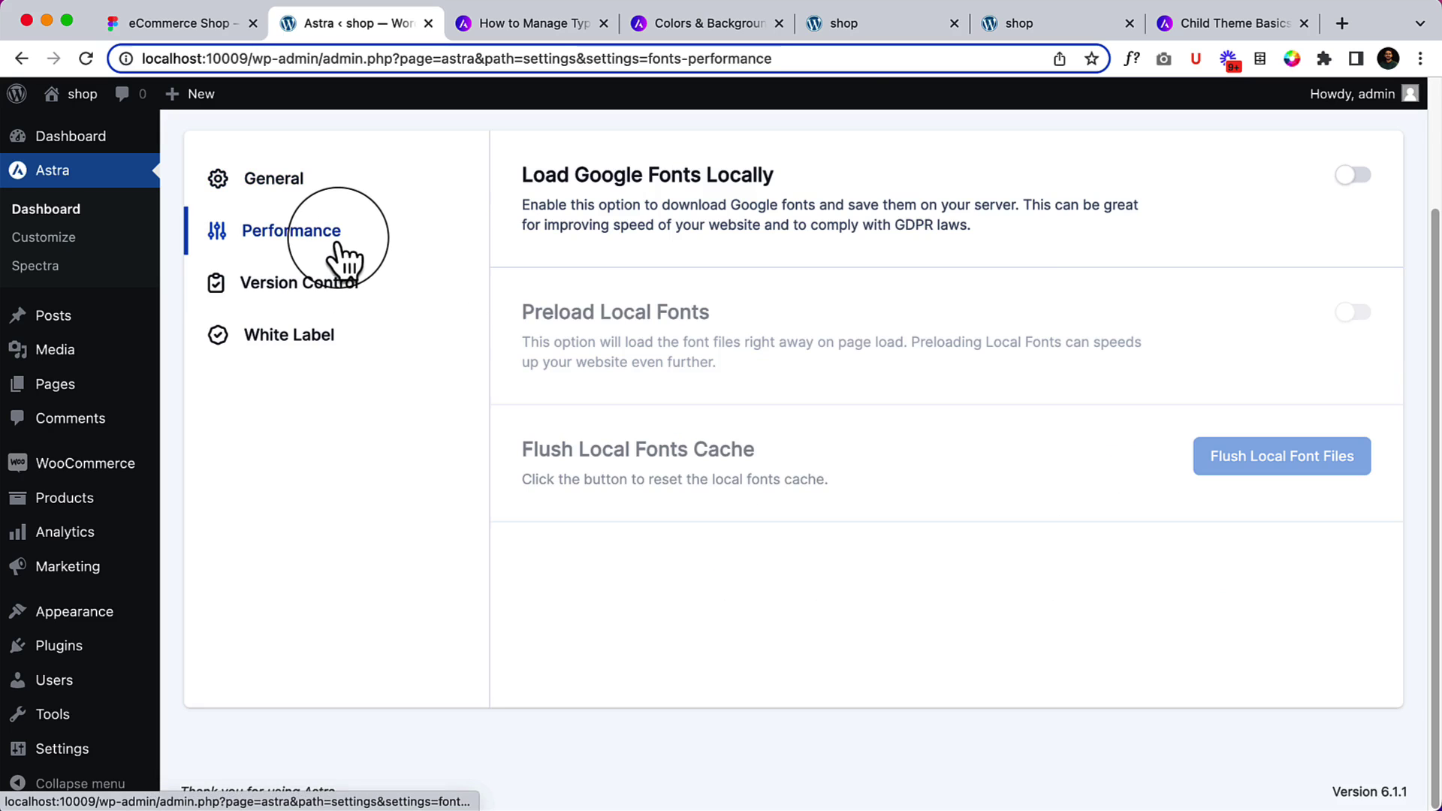
scroll(1038, 188, up, 2)
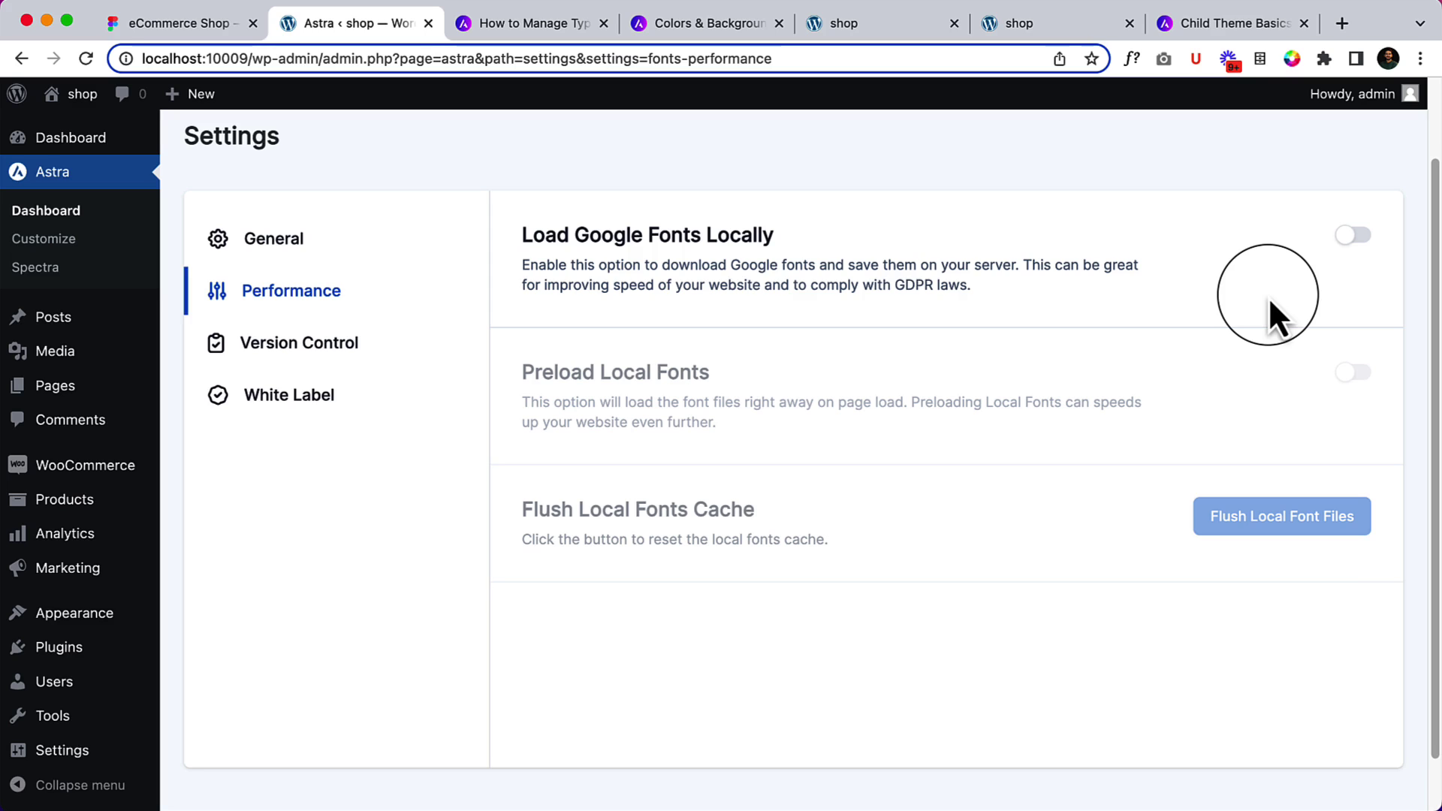
click(1355, 238)
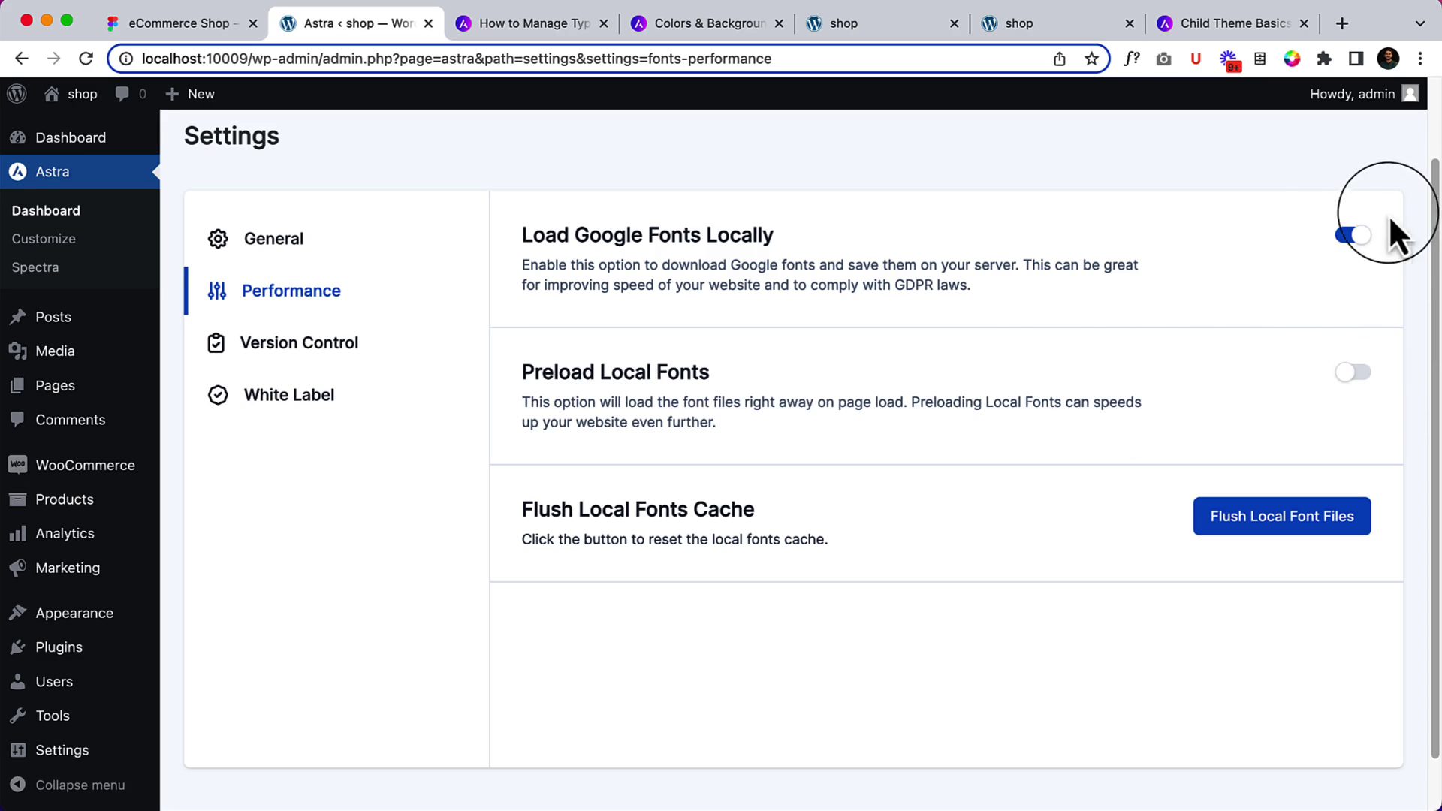
click(1352, 236)
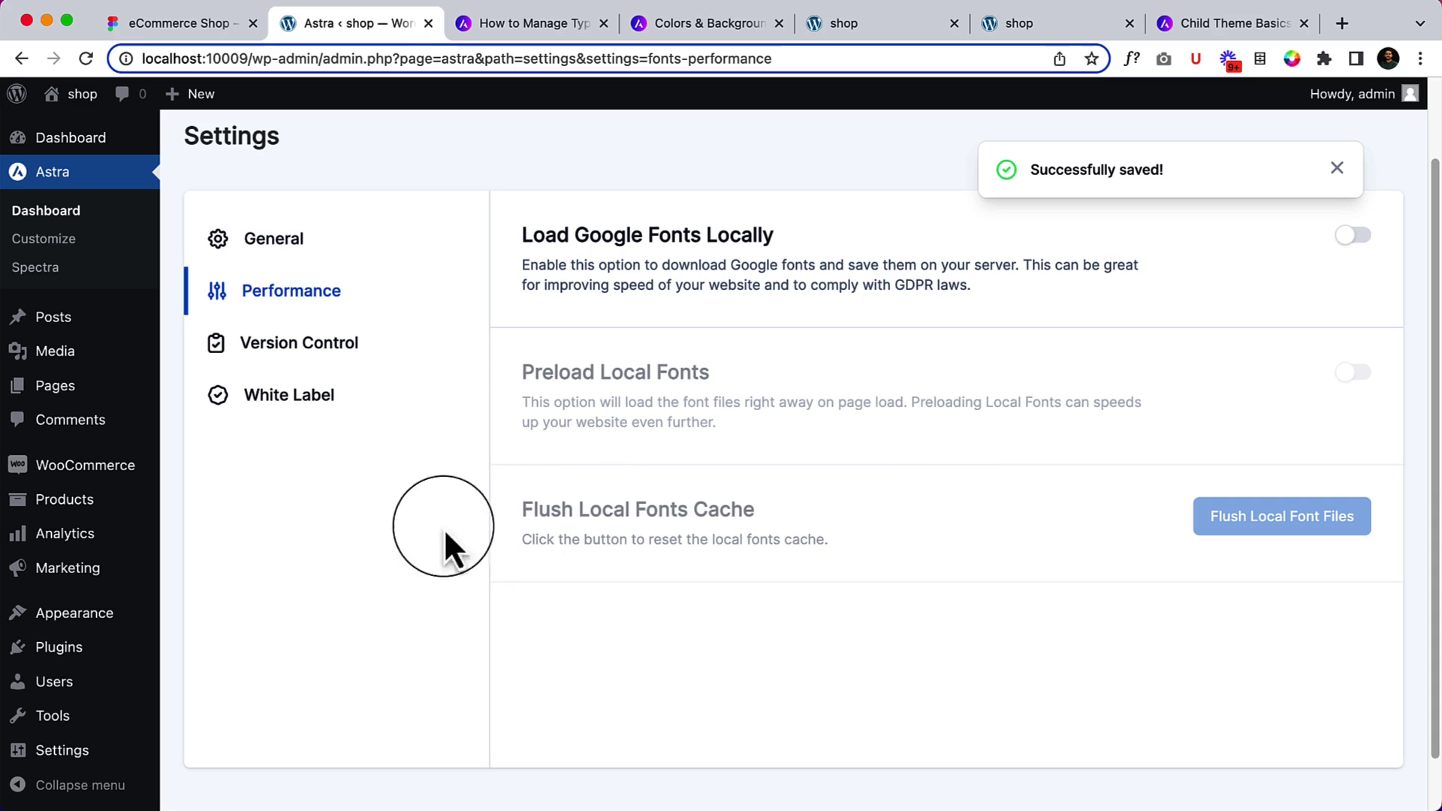
Check the Astra Pro and Astra rollback versions in Version Control, then view White Label settings.
click(352, 345)
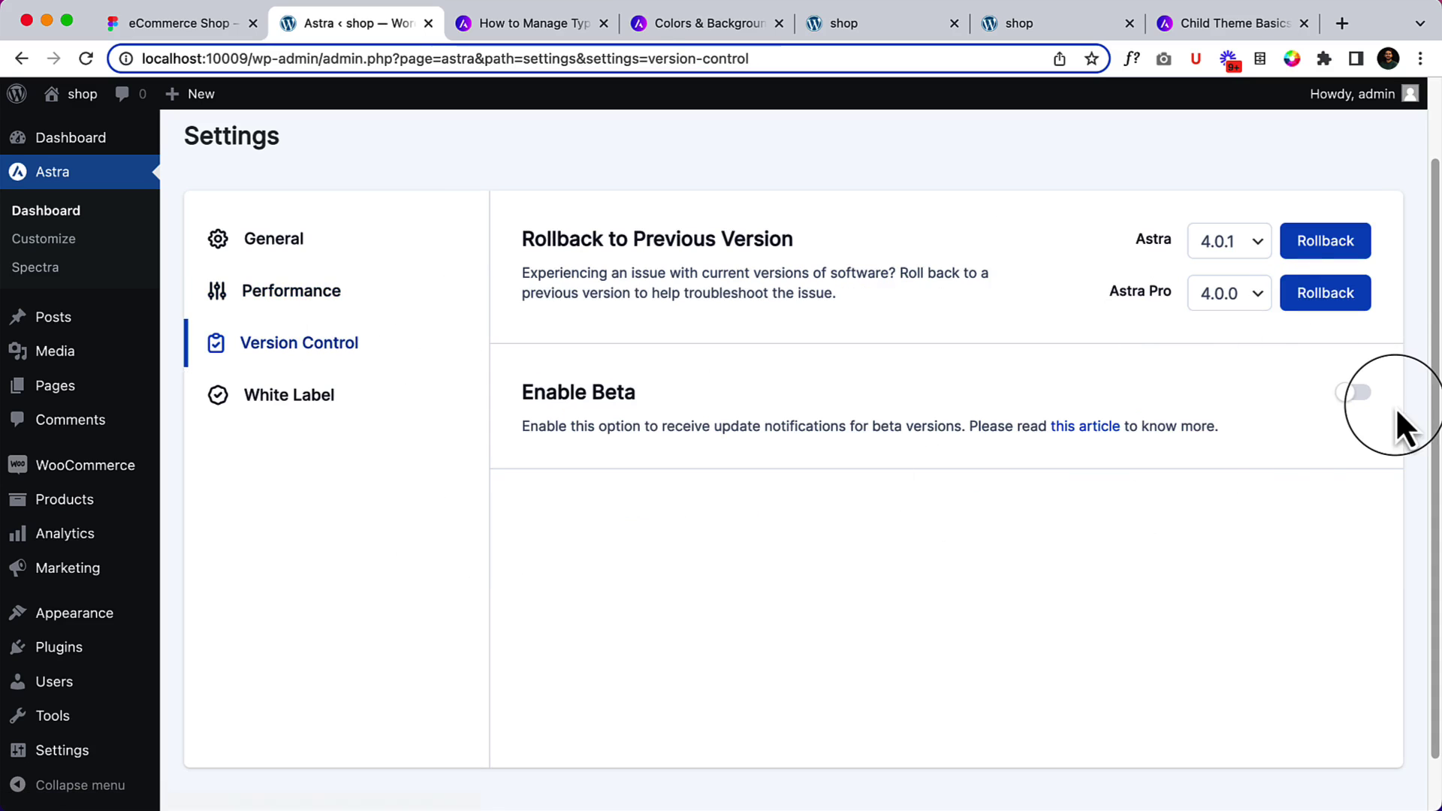
click(1231, 299)
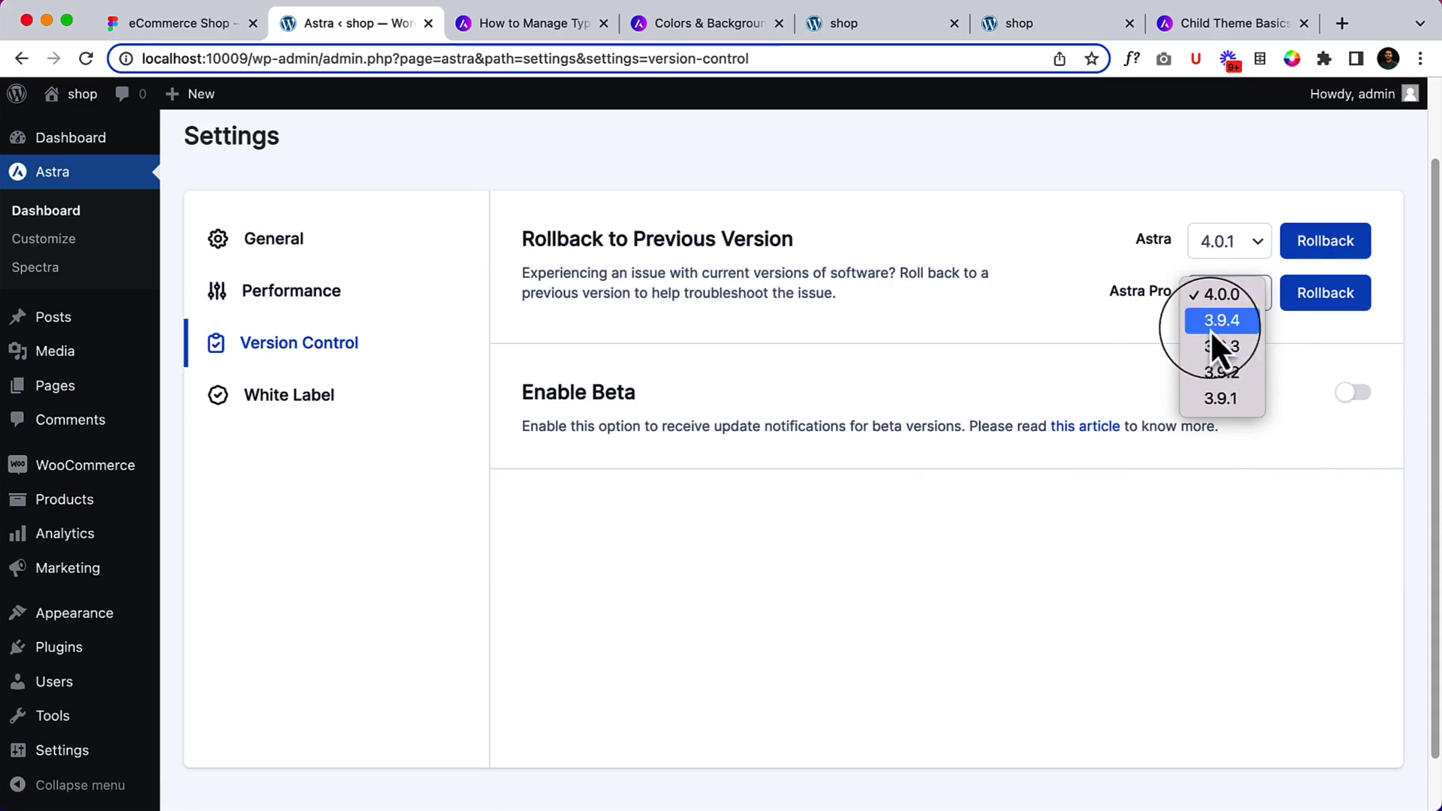
click(1052, 372)
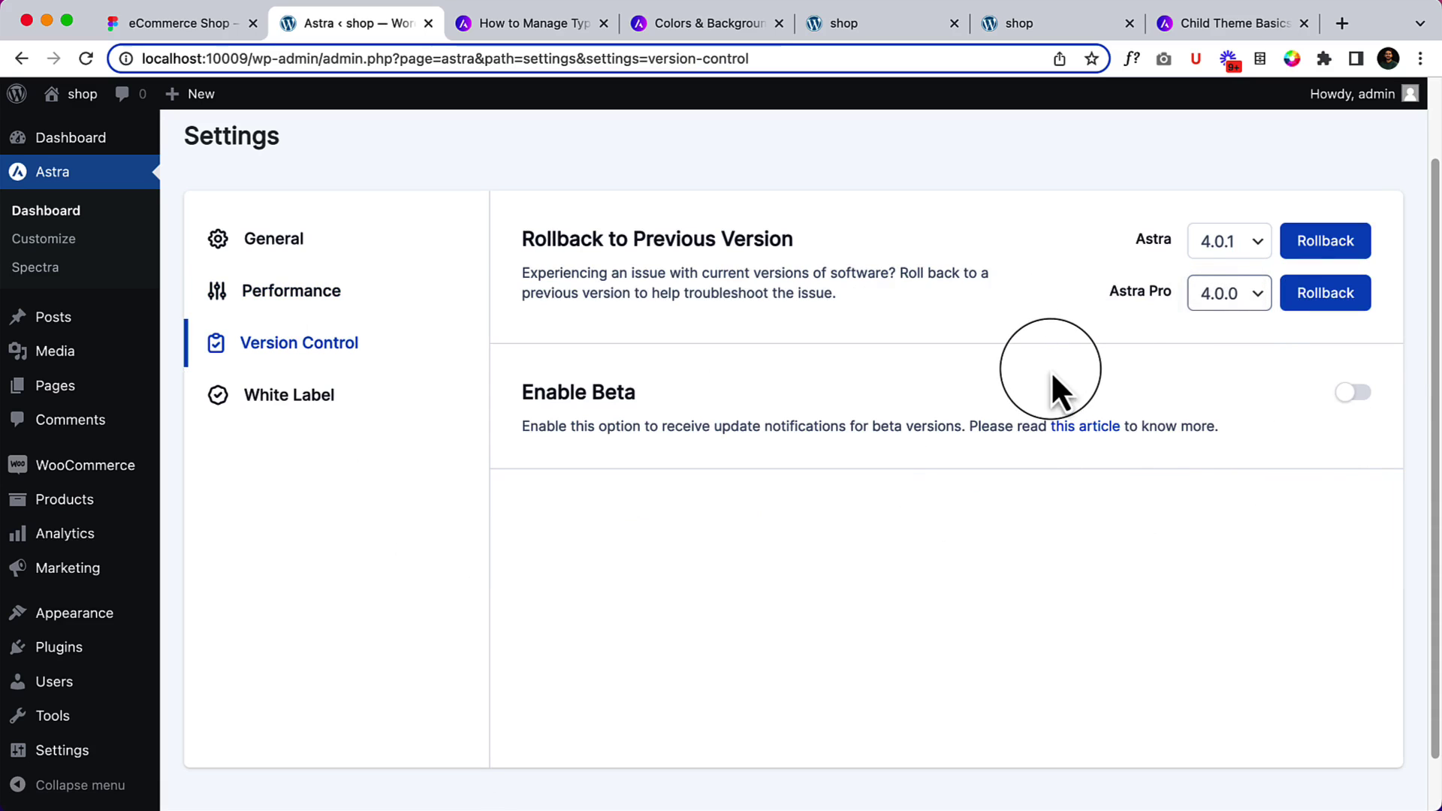
click(1202, 256)
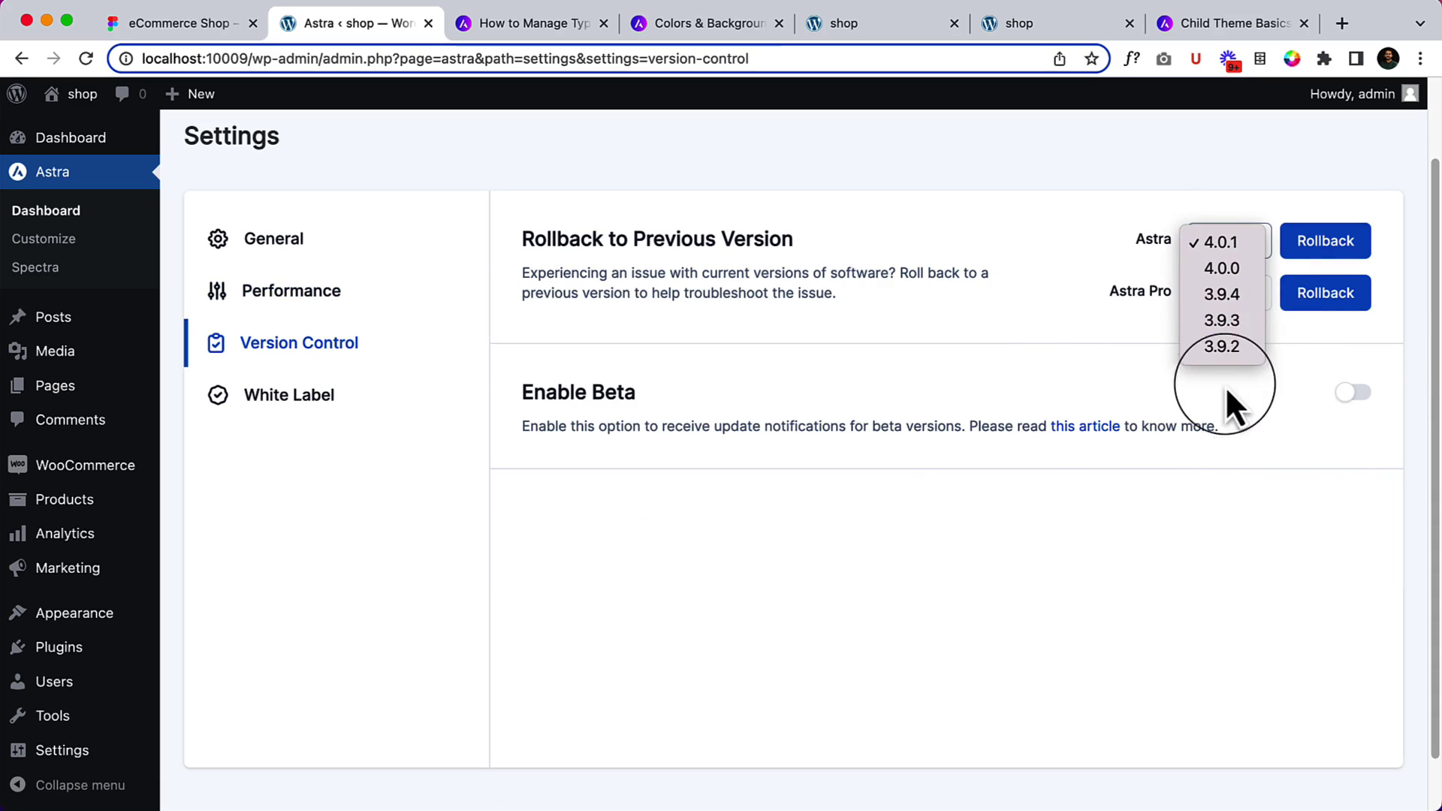
click(1127, 355)
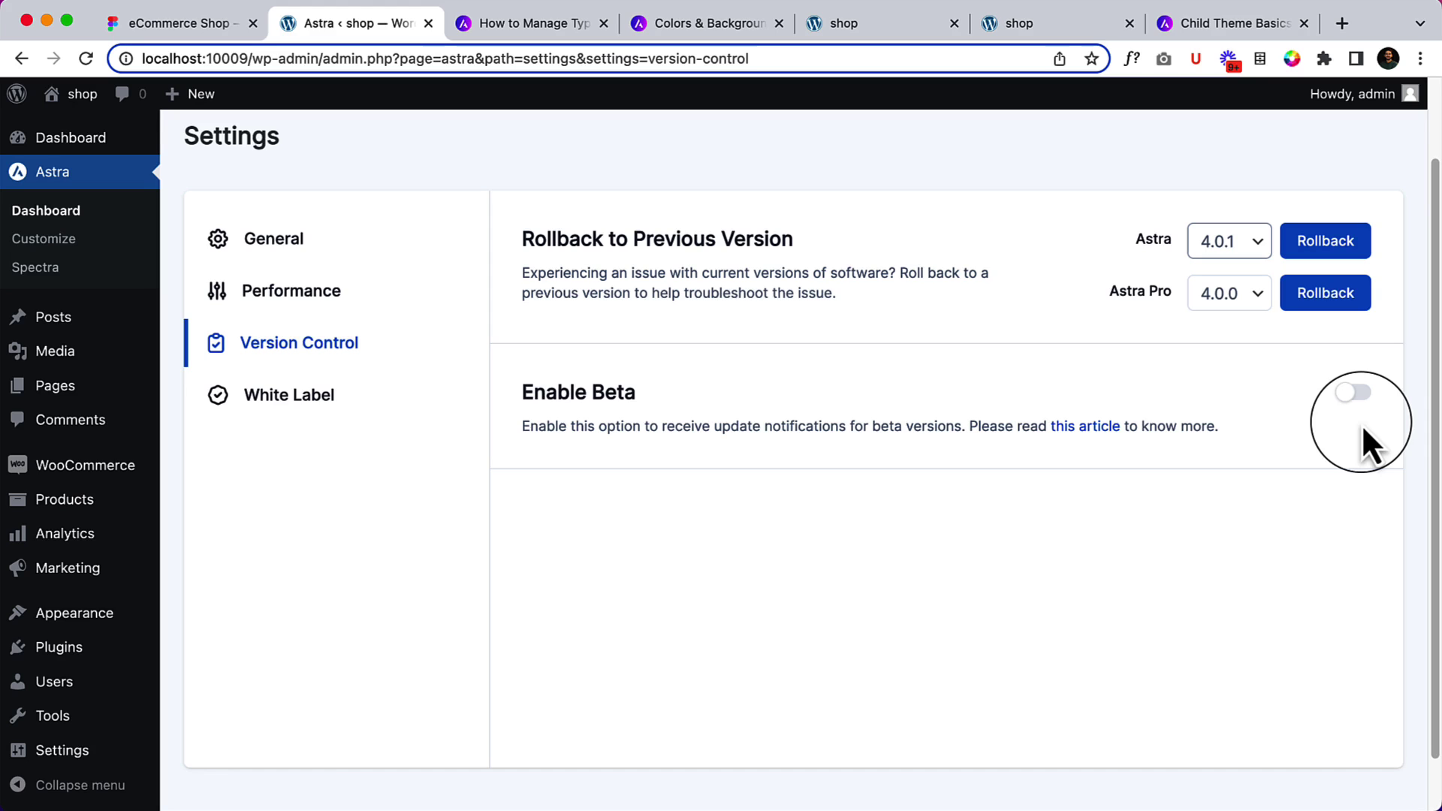
click(328, 411)
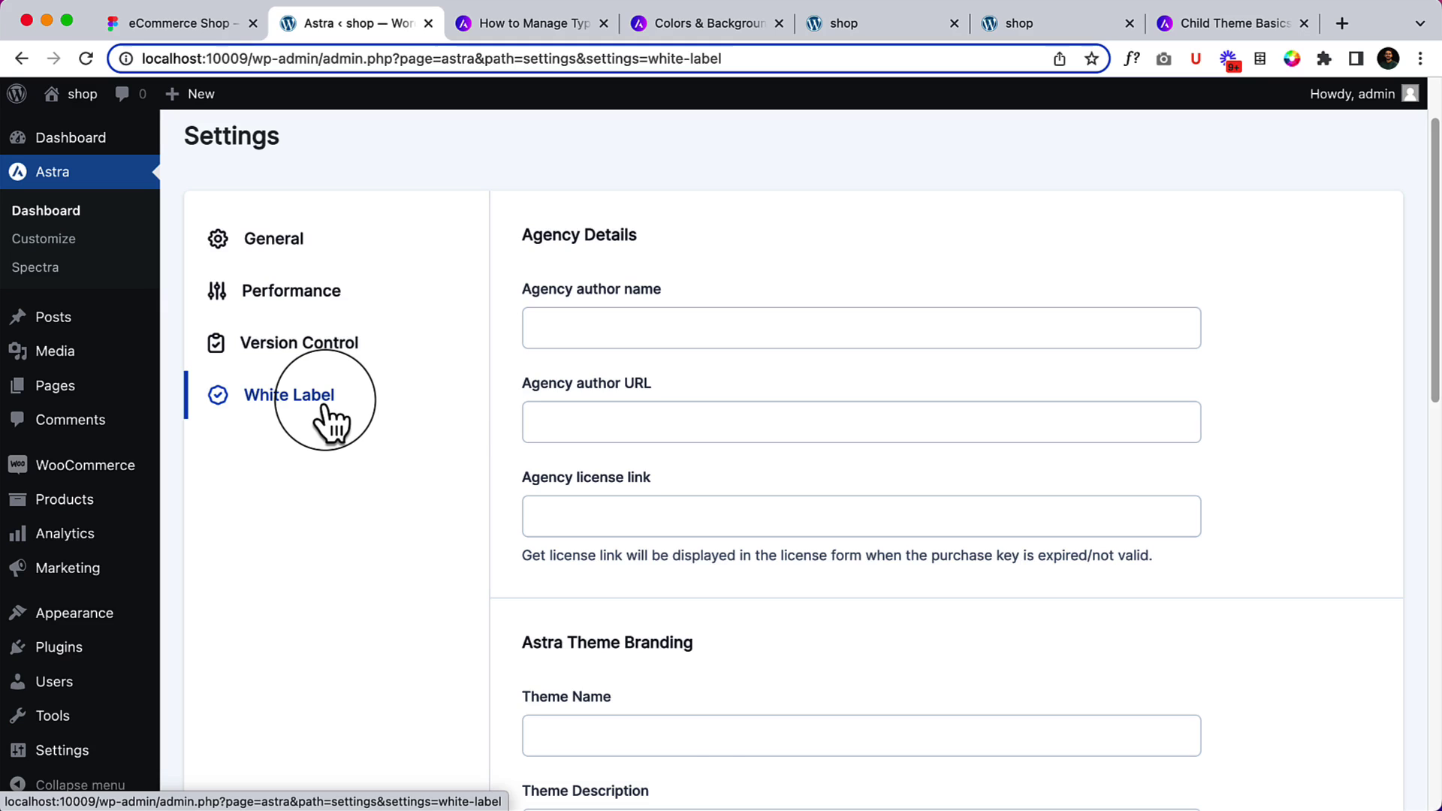
scroll(805, 650, down, 3)
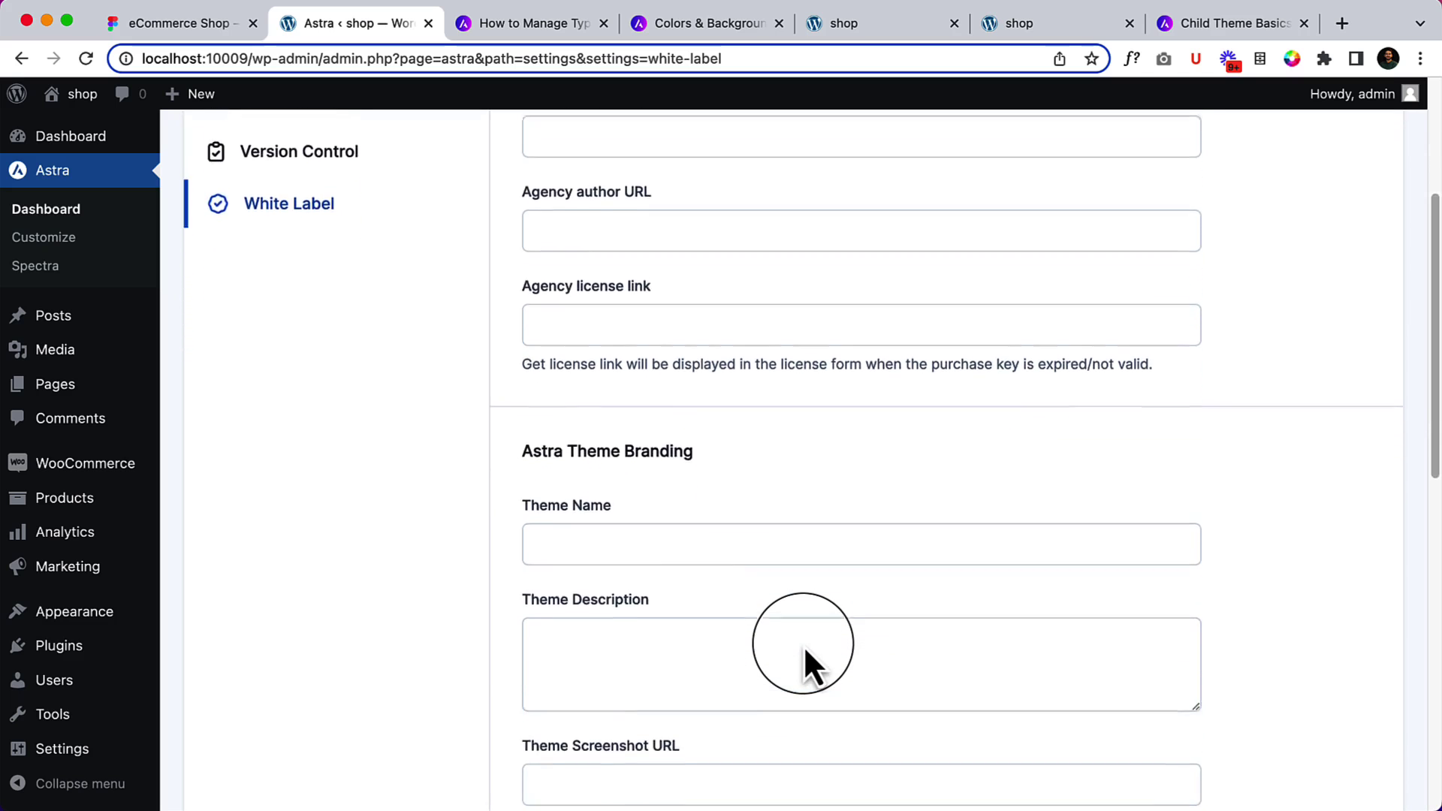
scroll(804, 645, down, 4)
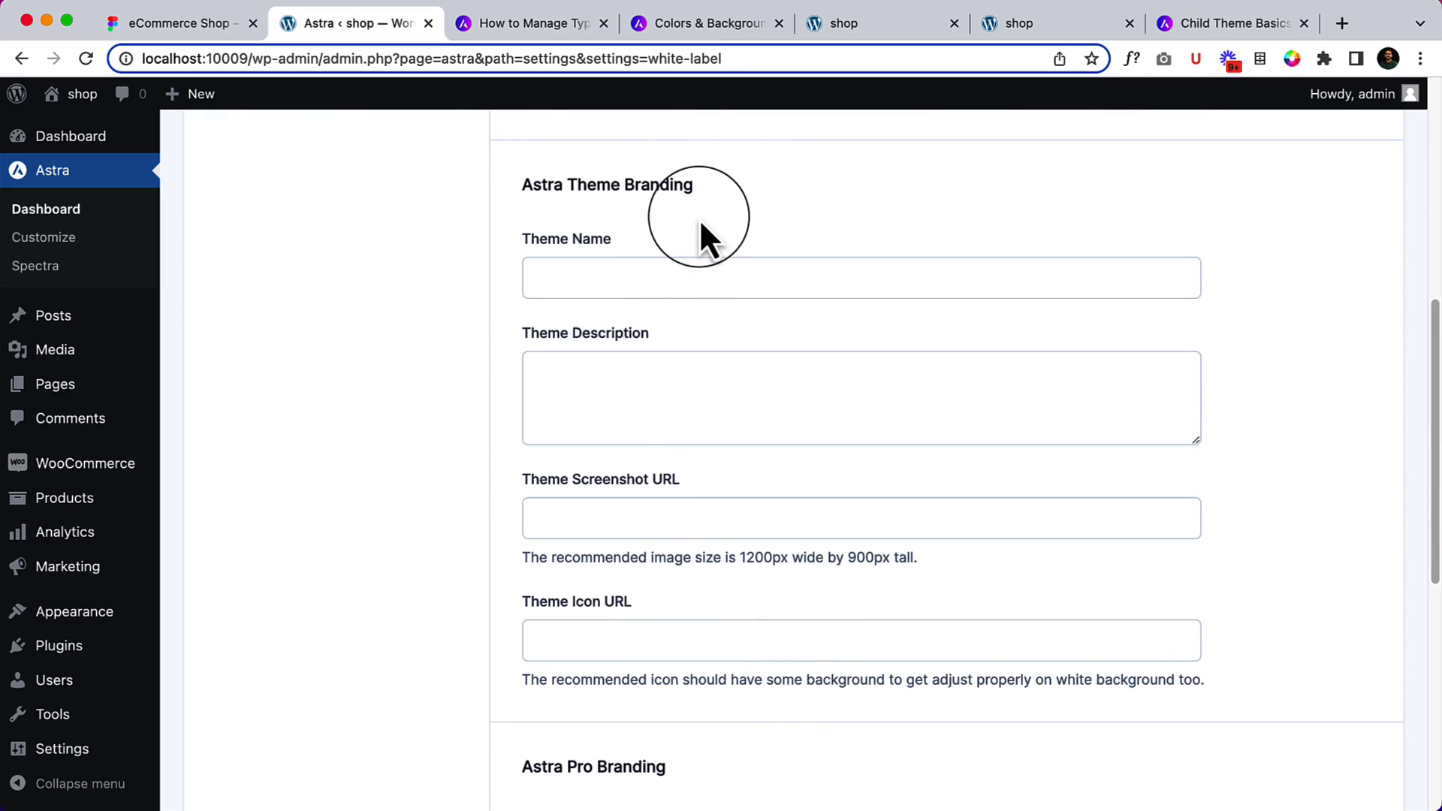
scroll(699, 219, down, 8)
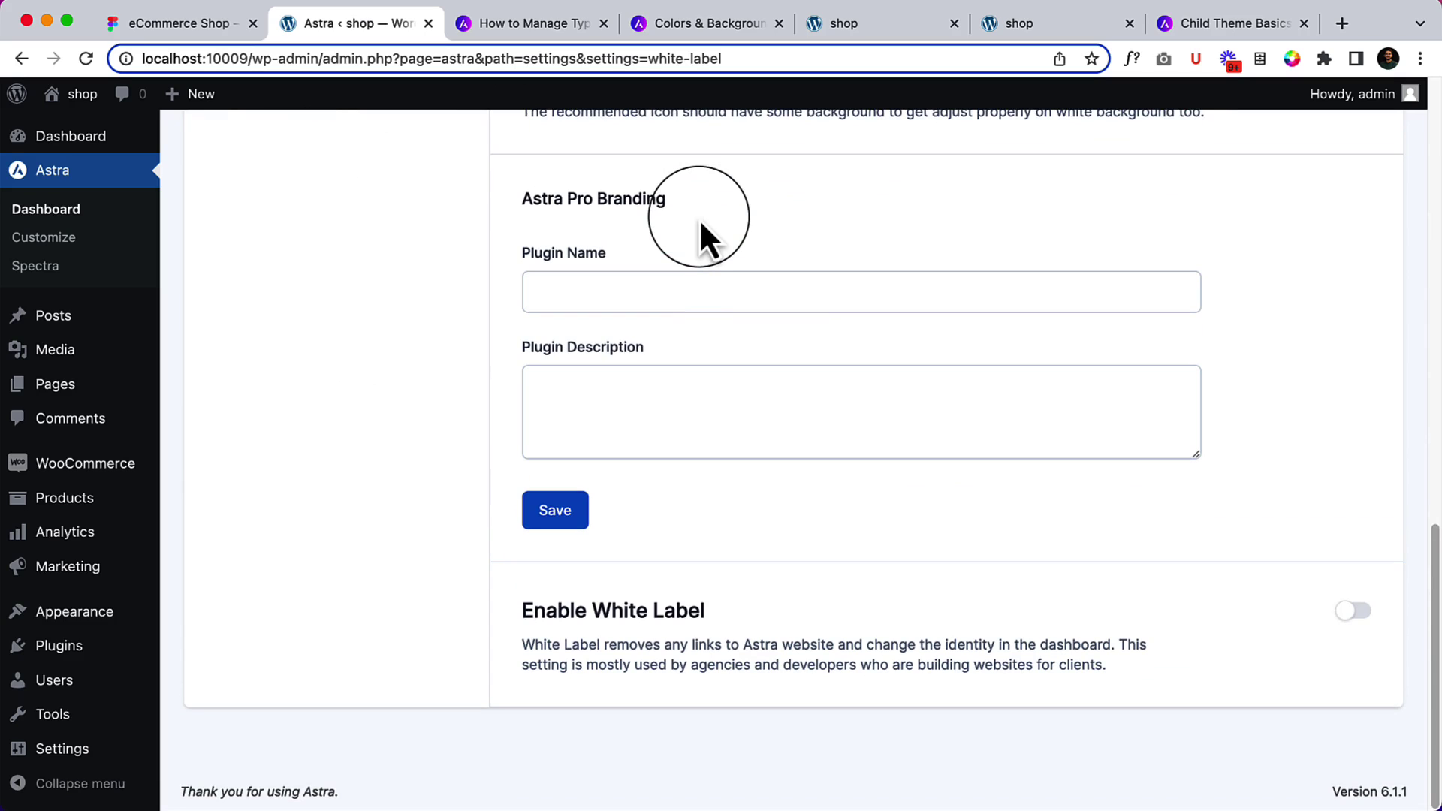
scroll(700, 220, up, 10)
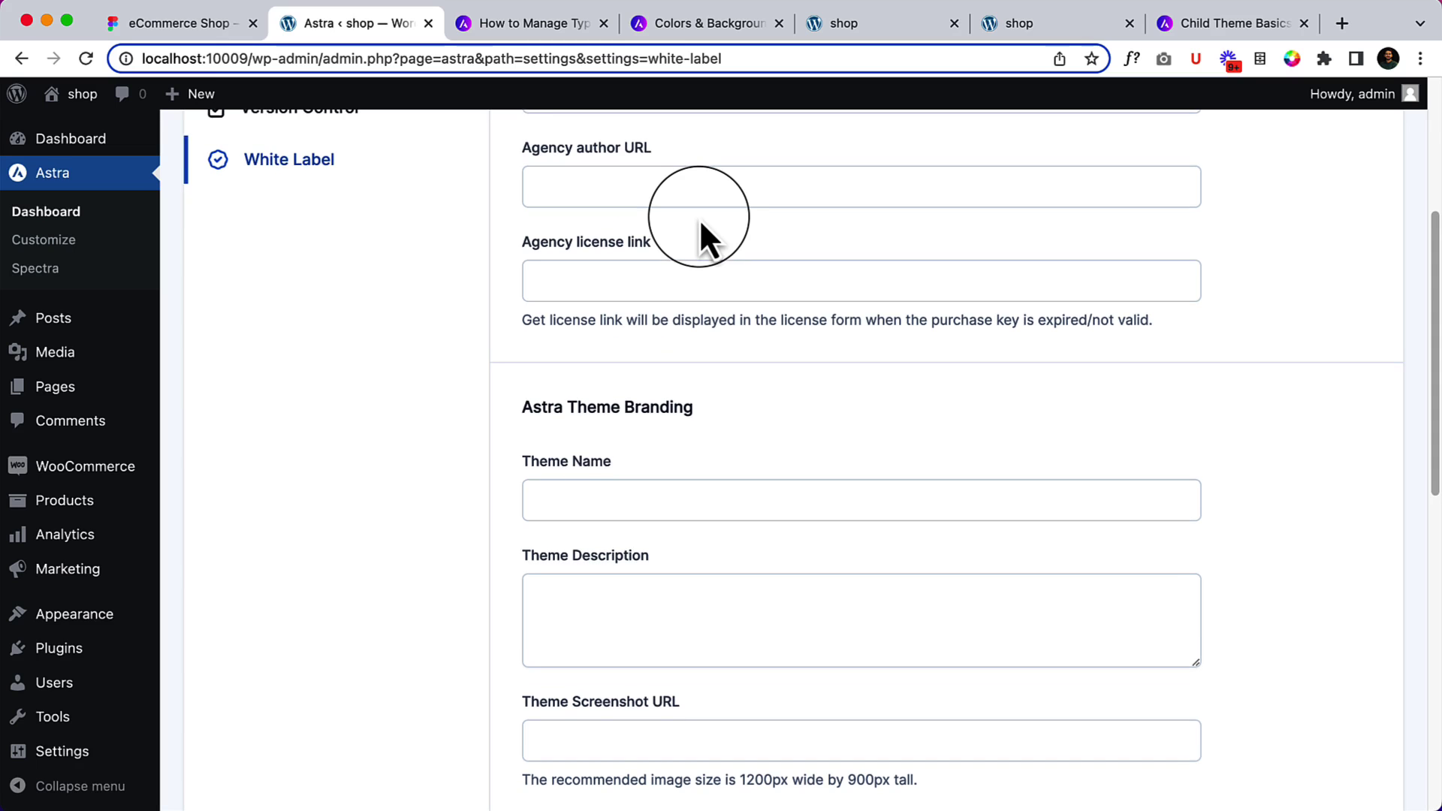
scroll(700, 219, up, 5)
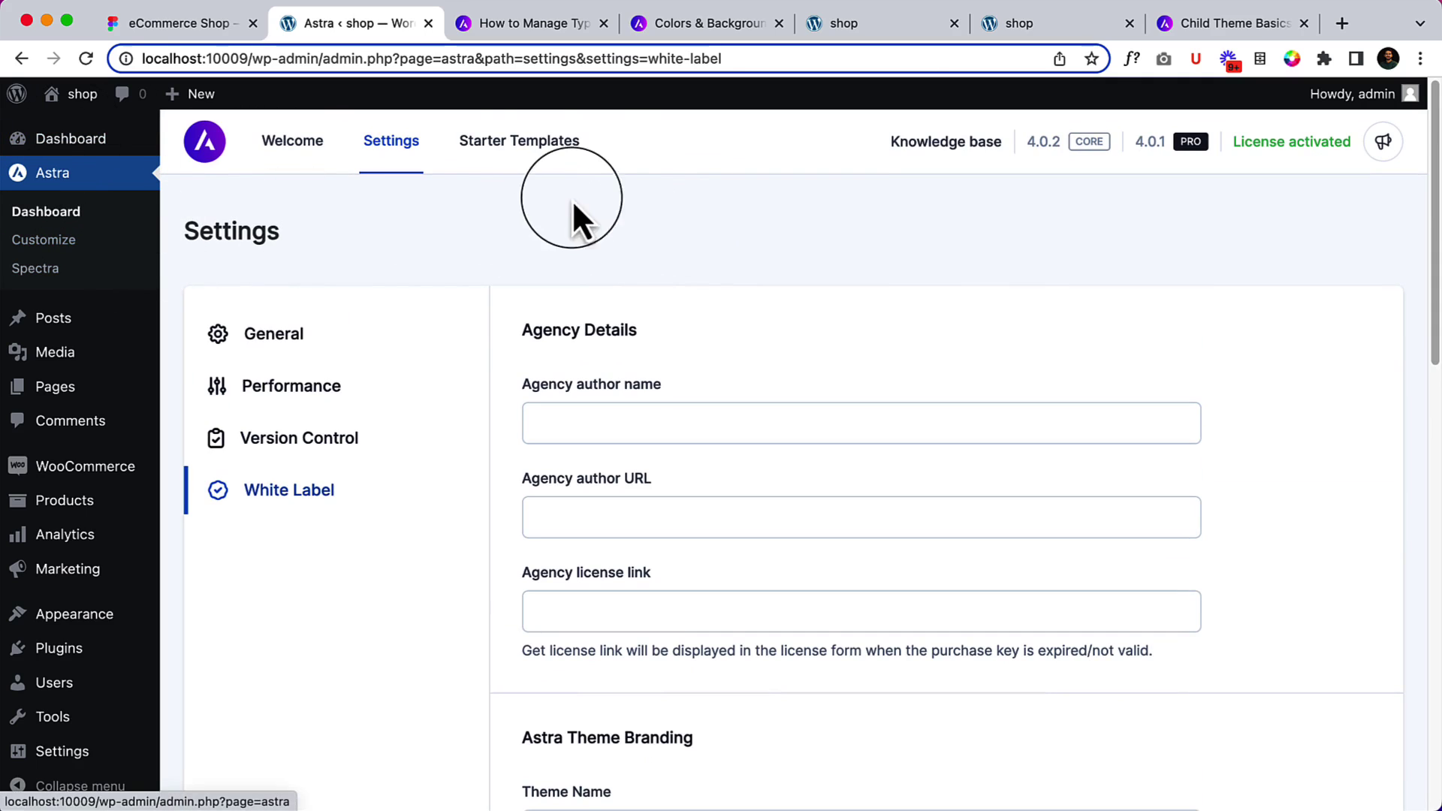
Open Starter Templates, glance at the Figma eCommerce Shop tab, and return to Astra.
click(538, 156)
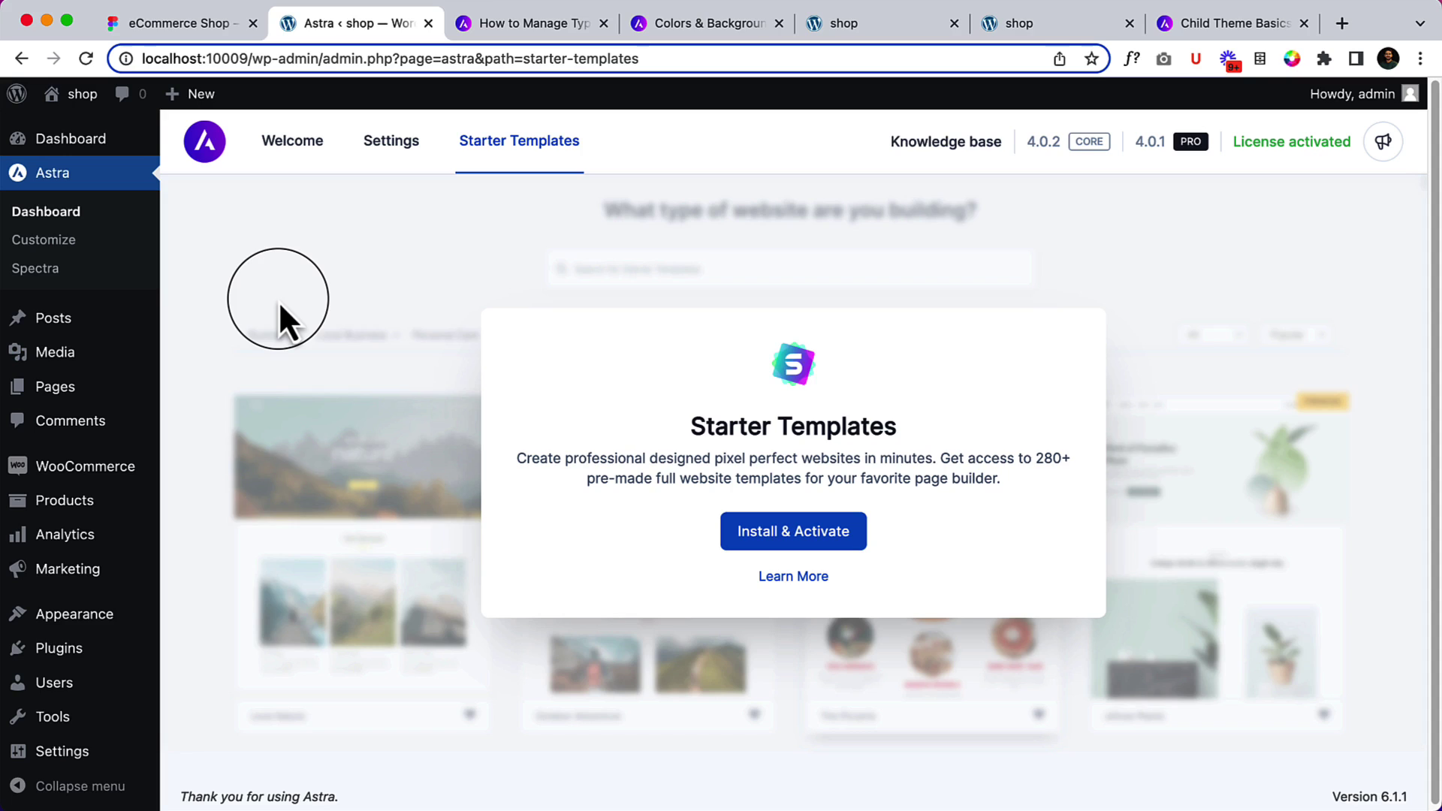
click(139, 23)
click(332, 22)
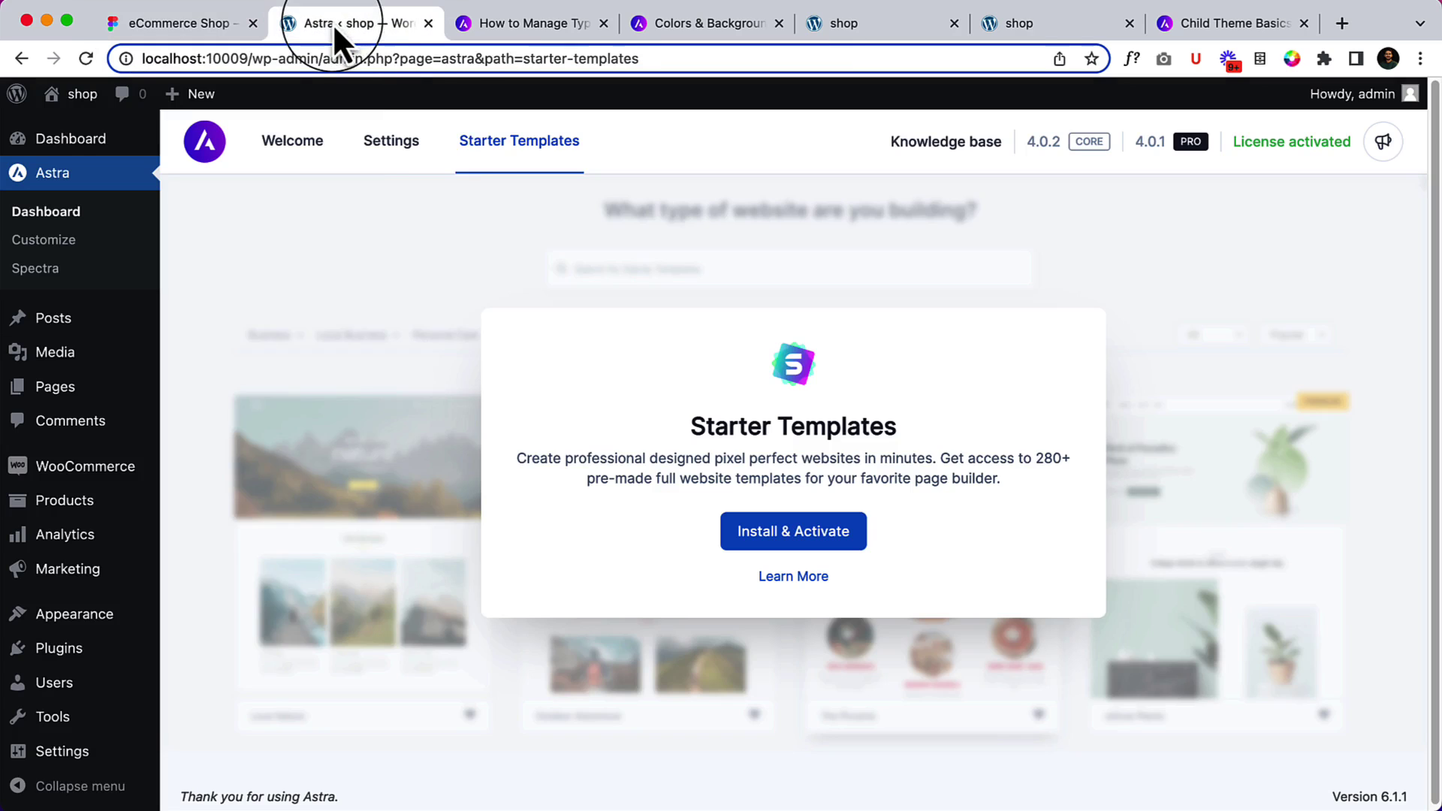